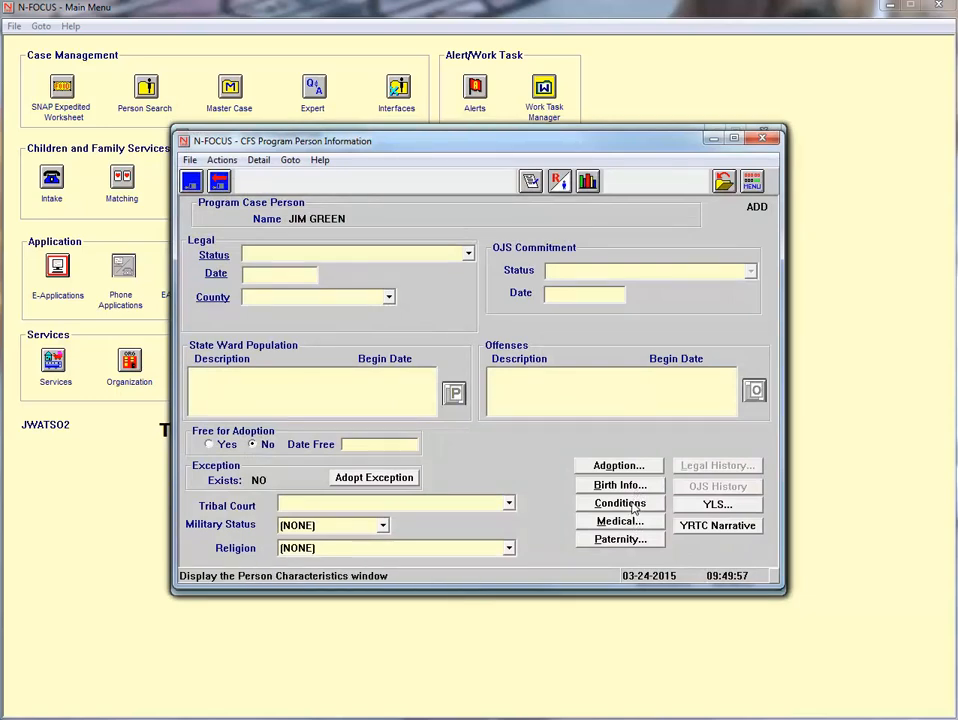
Open the case person's conditions, answering No to a current medical or psychiatric diagnosis and Yes to recent behavioral, social or substance conditions.
left_click(633, 510)
left_click_drag(495, 268, 660, 141)
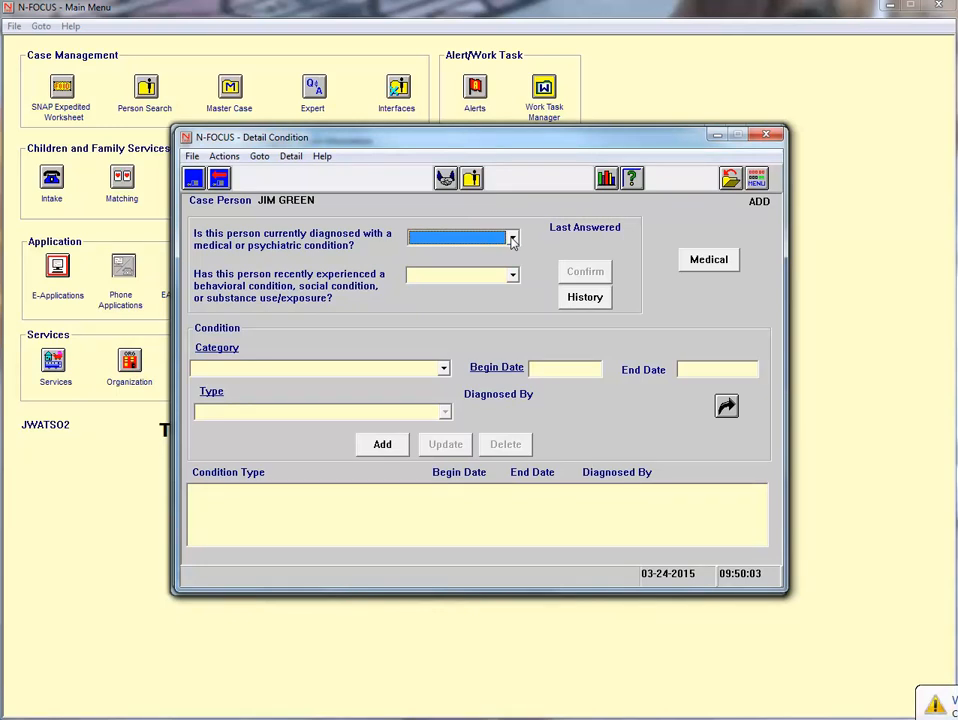
left_click(512, 241)
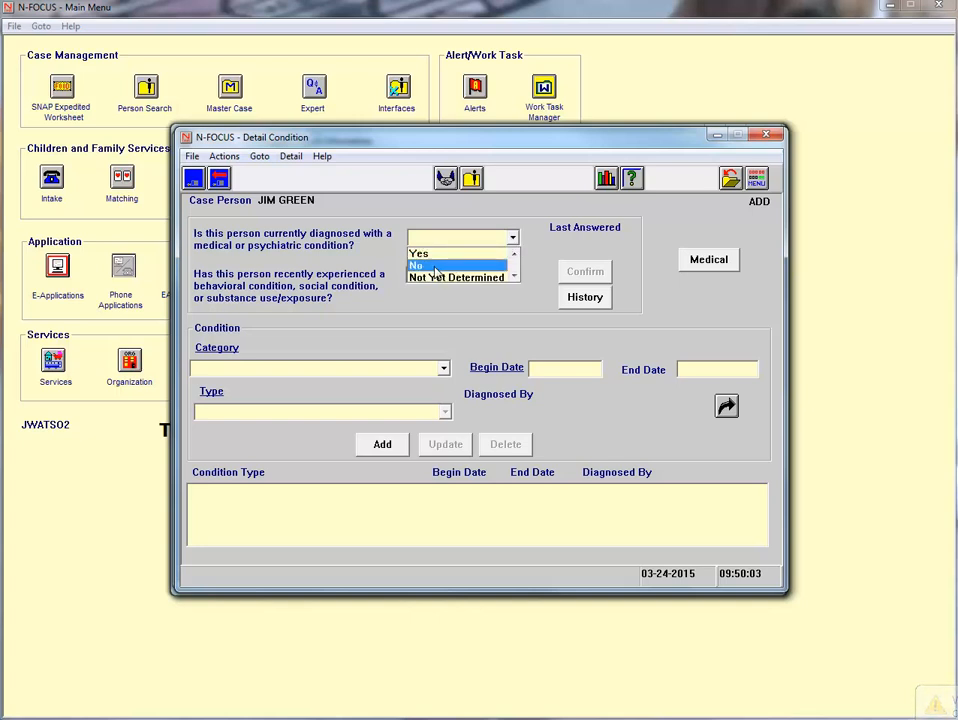
scroll(437, 269, "down", 1)
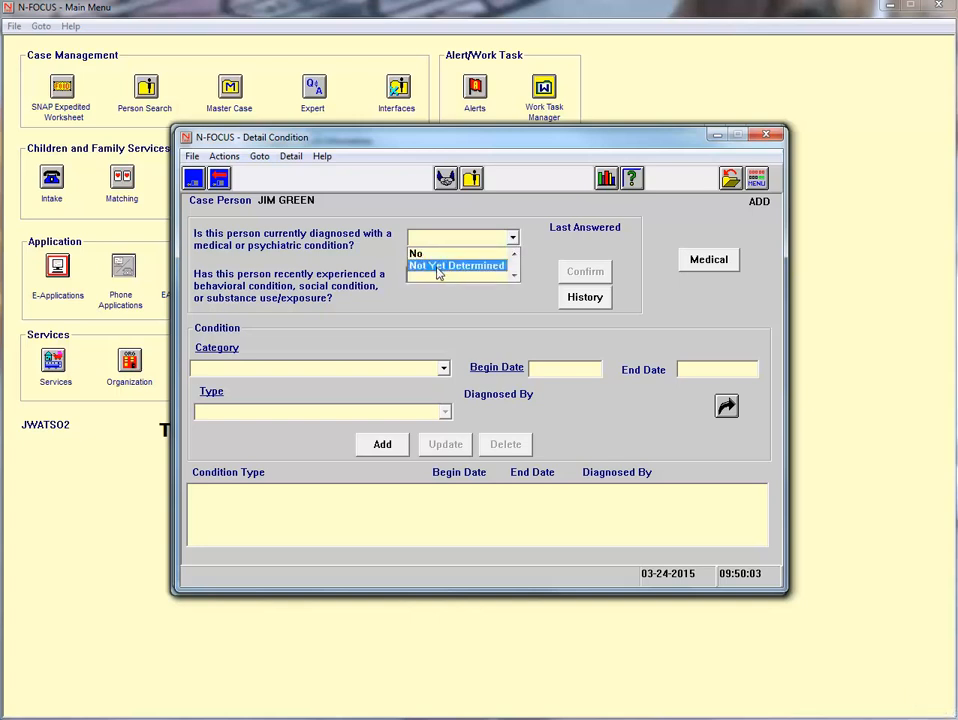
scroll(434, 270, "up", 1)
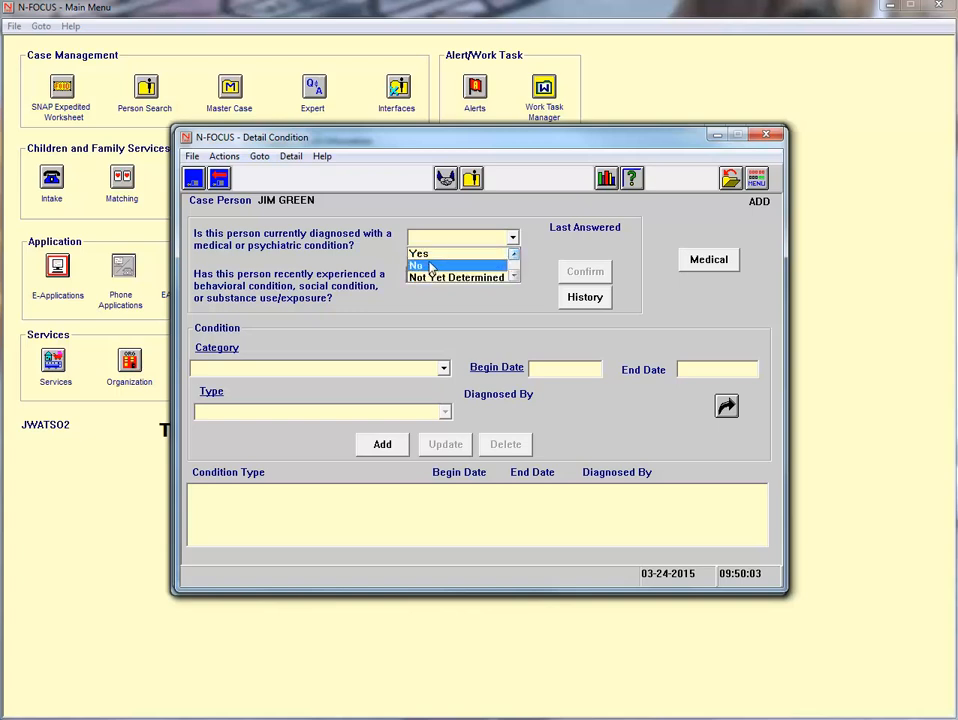
left_click(432, 266)
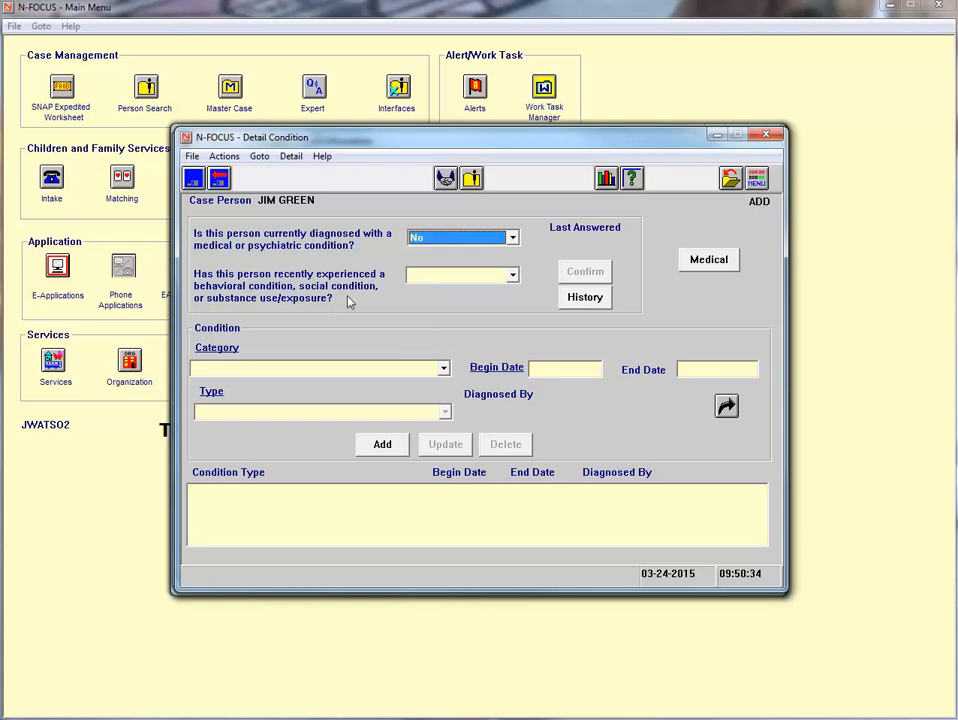
left_click(512, 275)
left_click(453, 291)
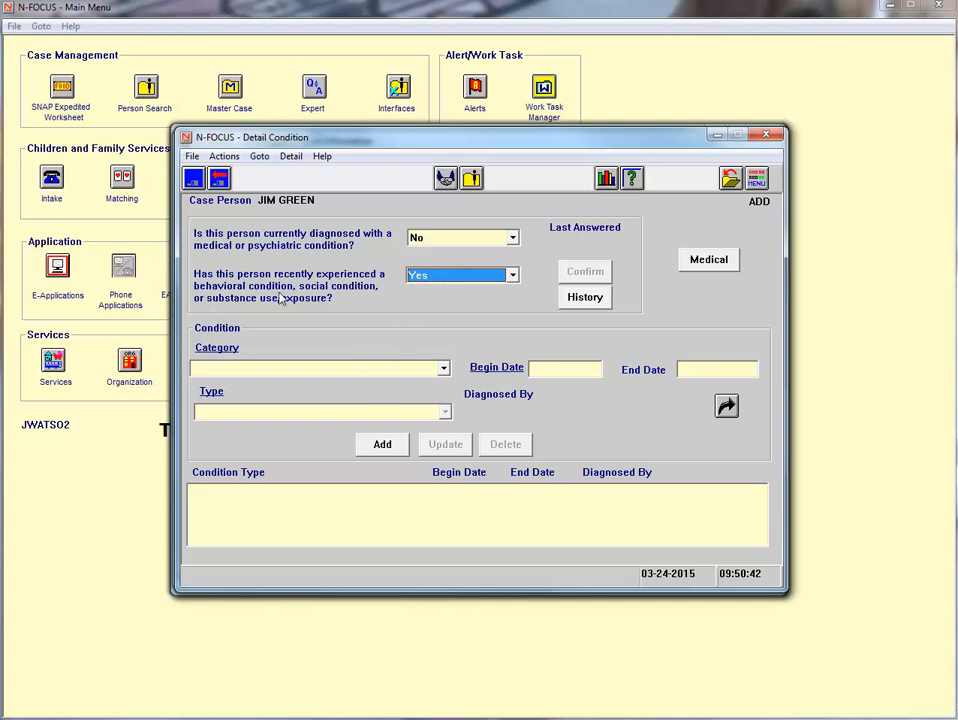
Add an Alcohol Use Disorder condition from the Substance Use/Exposure category with a begin date of 03-24-2015.
left_click(444, 370)
left_click_drag(446, 398, 447, 440)
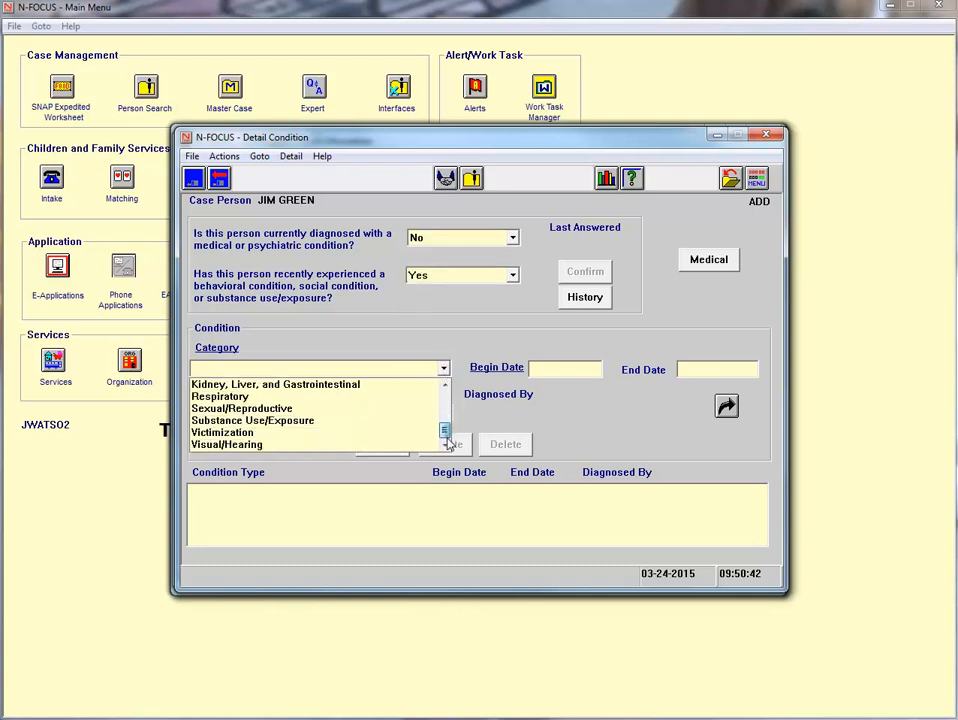
left_click(330, 421)
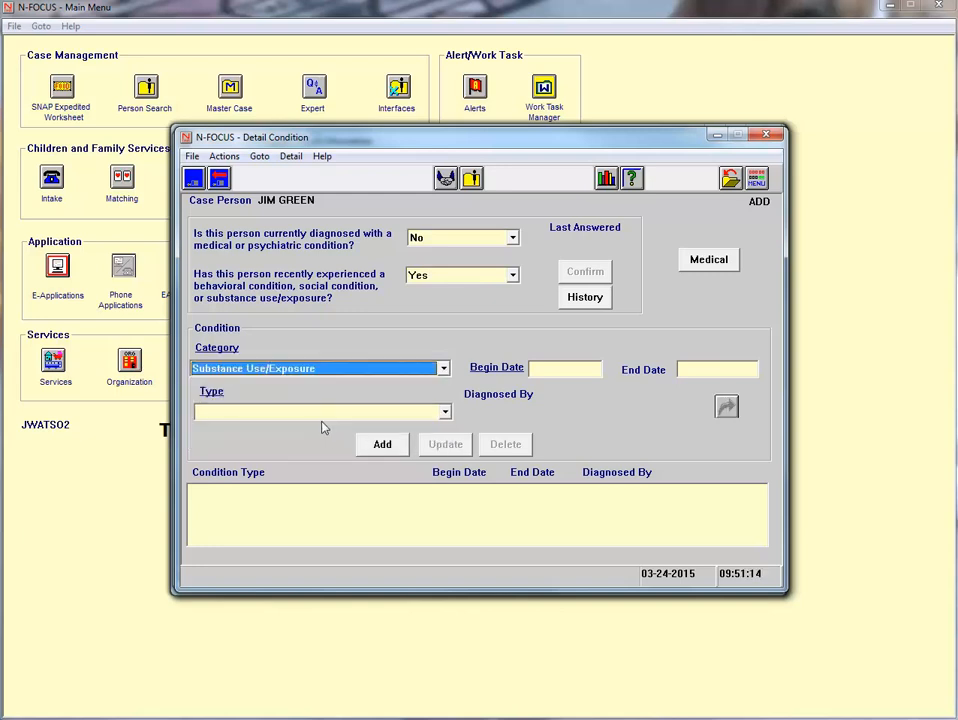
left_click(317, 414)
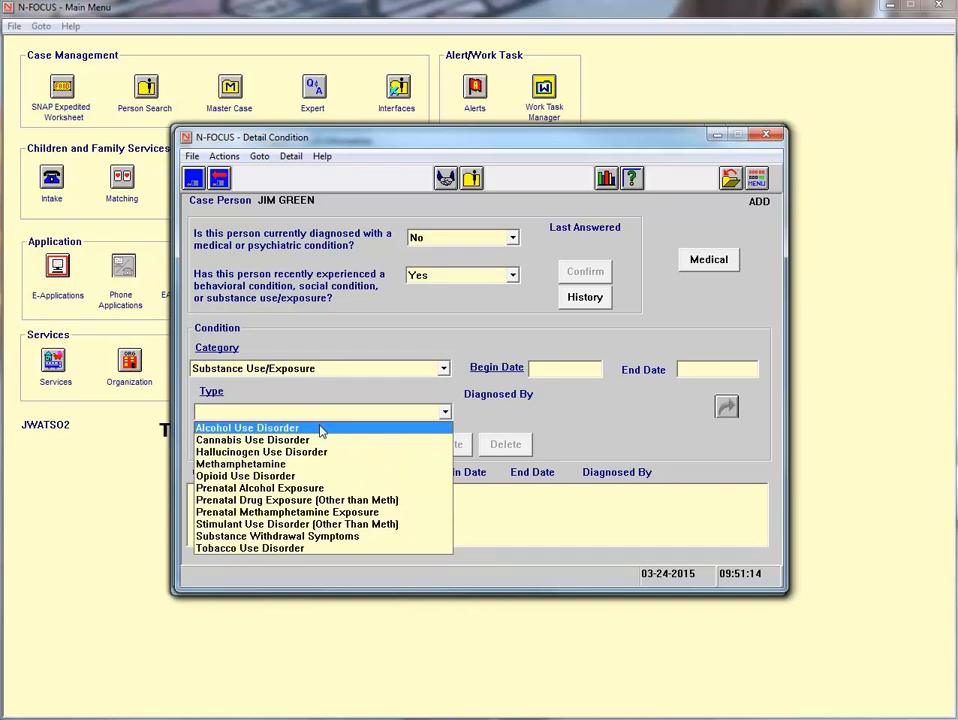
left_click(320, 428)
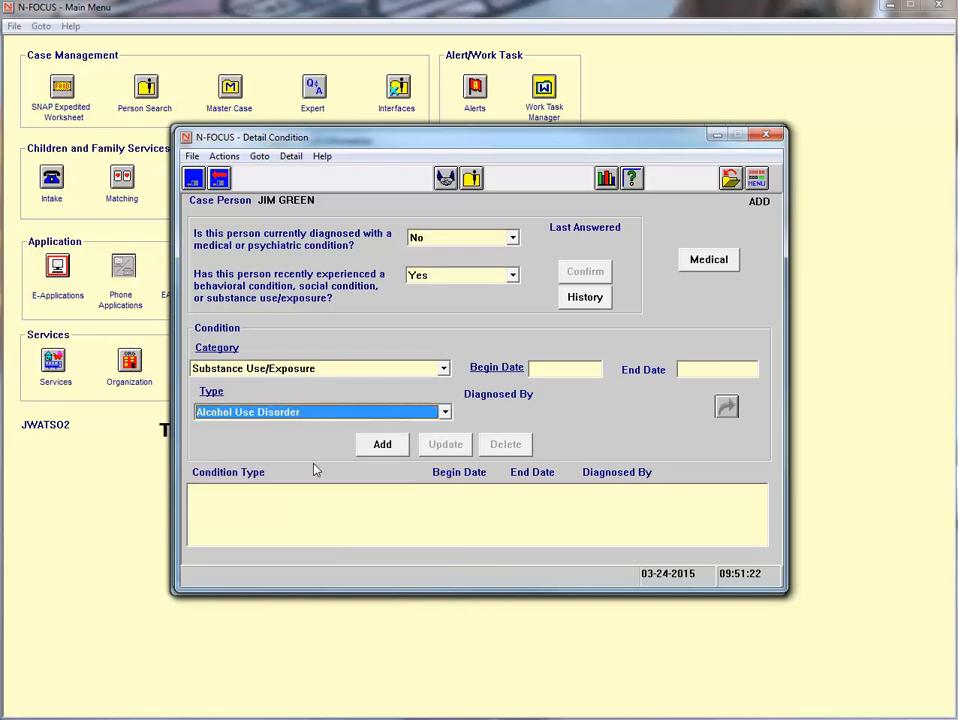
left_click(560, 372)
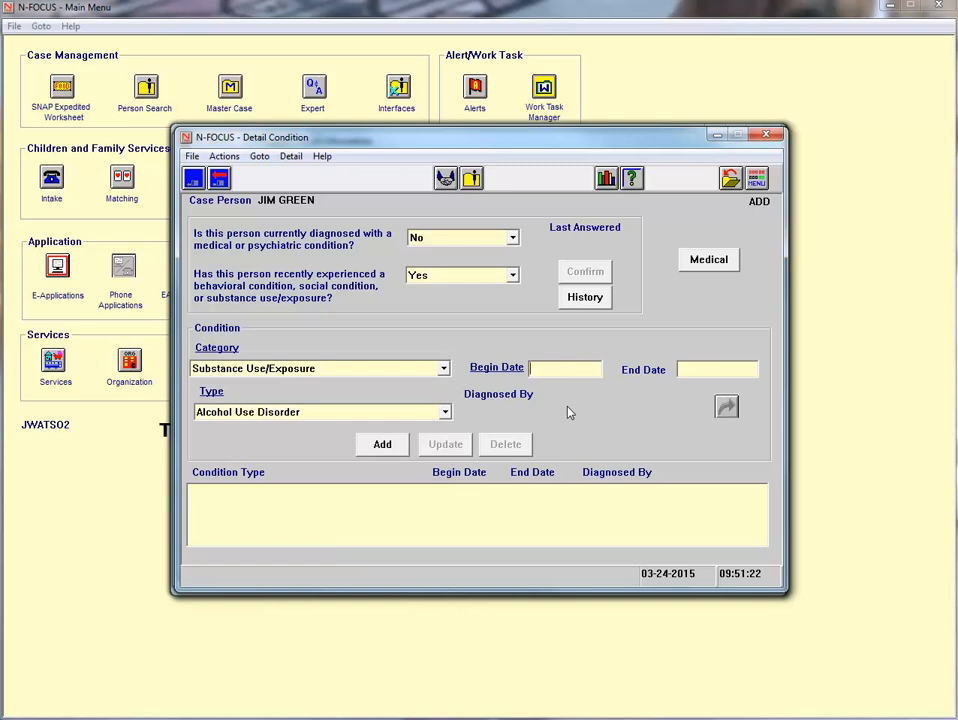
type("03/24/2015")
left_click(383, 445)
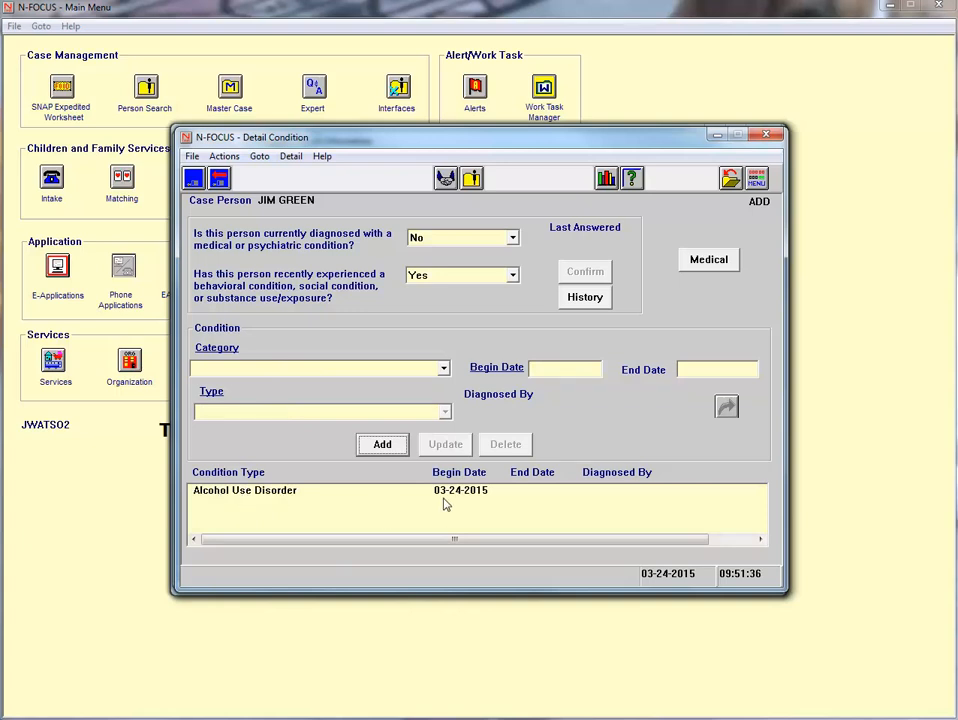
Update the Alcohol Use Disorder condition with an end date of 03-24-2015.
left_click_drag(475, 541, 407, 537)
left_click(310, 492)
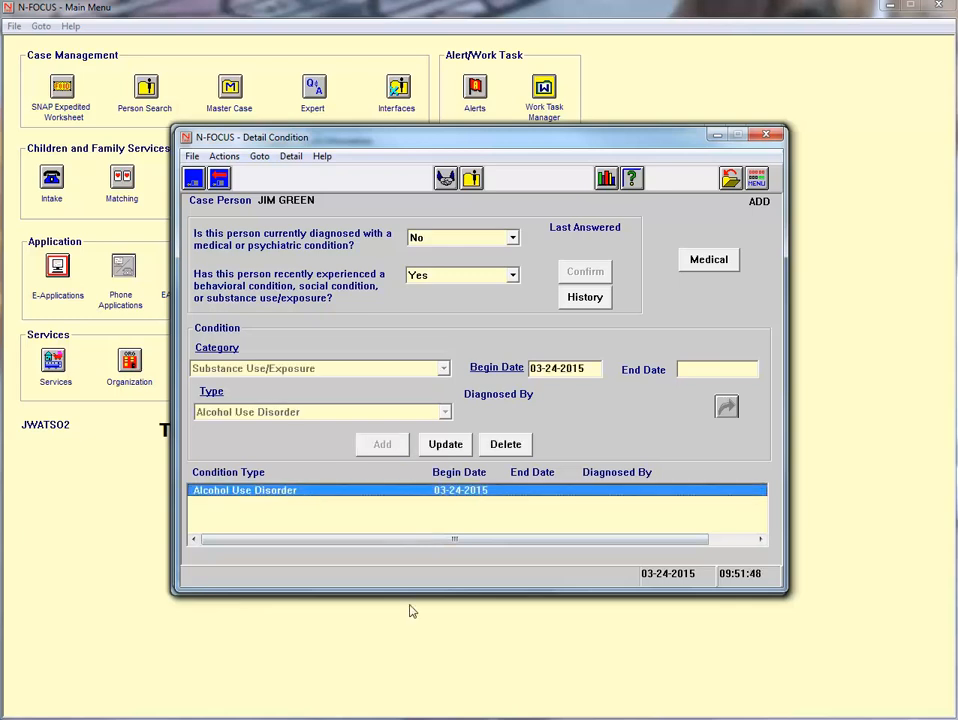
left_click(446, 444)
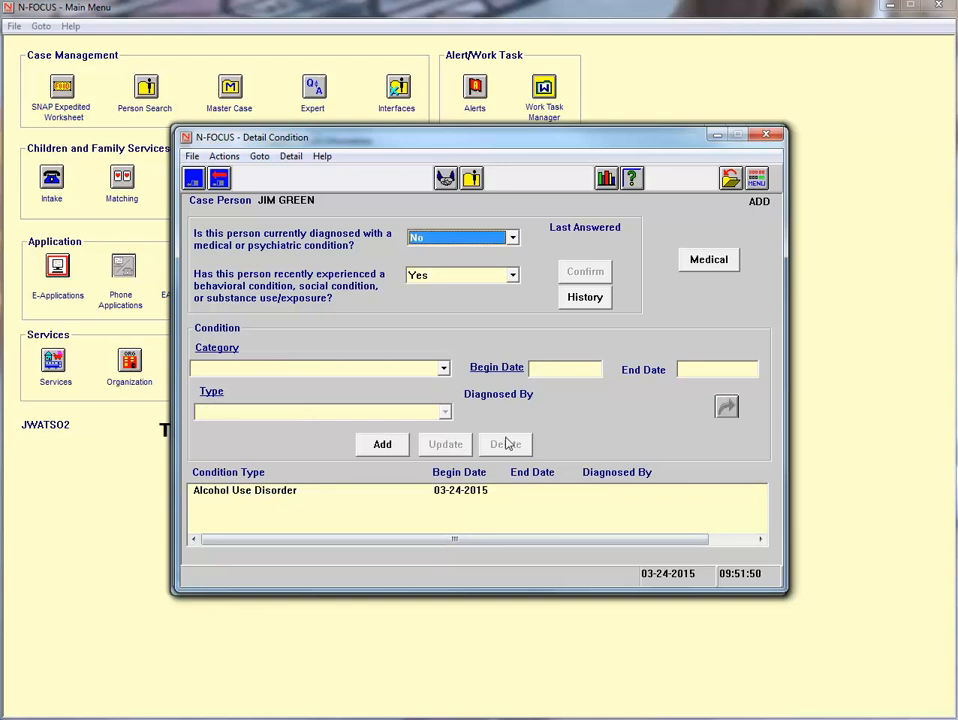
left_click(500, 491)
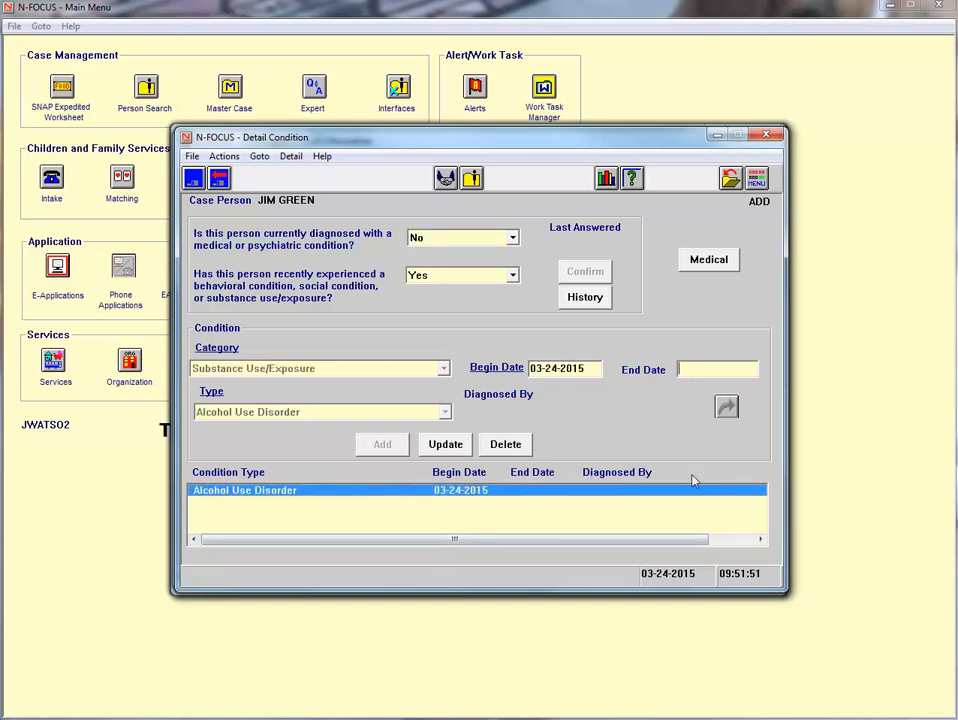
left_click(700, 369)
type("03/24/2015")
left_click(445, 444)
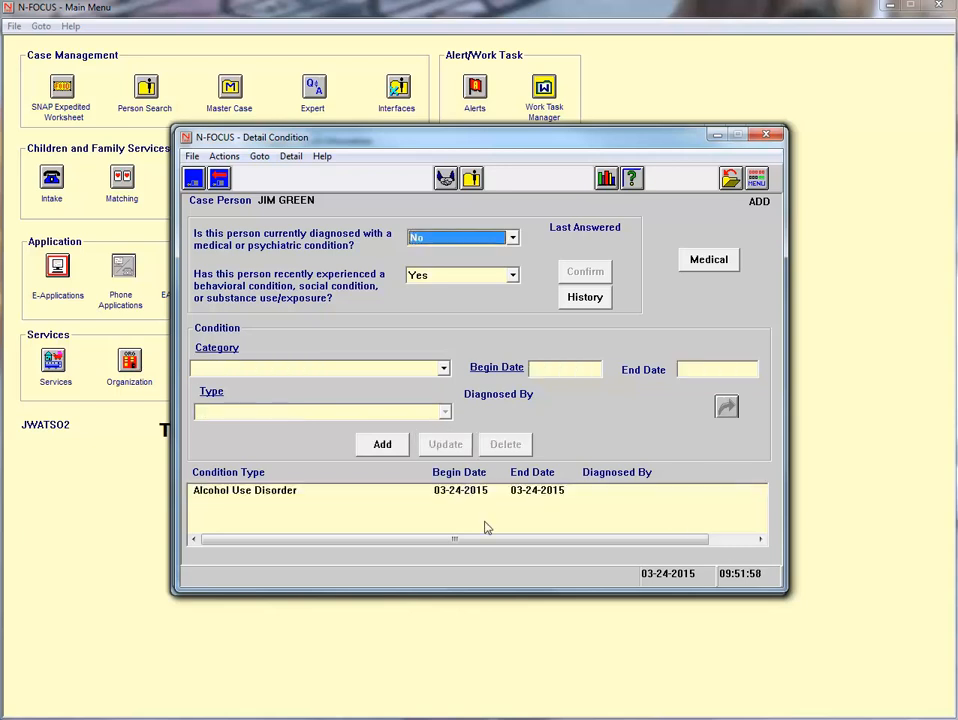
Delete the Alcohol Use Disorder condition from the person's condition list and confirm the deletion.
left_click_drag(547, 541, 462, 541)
left_click(432, 494)
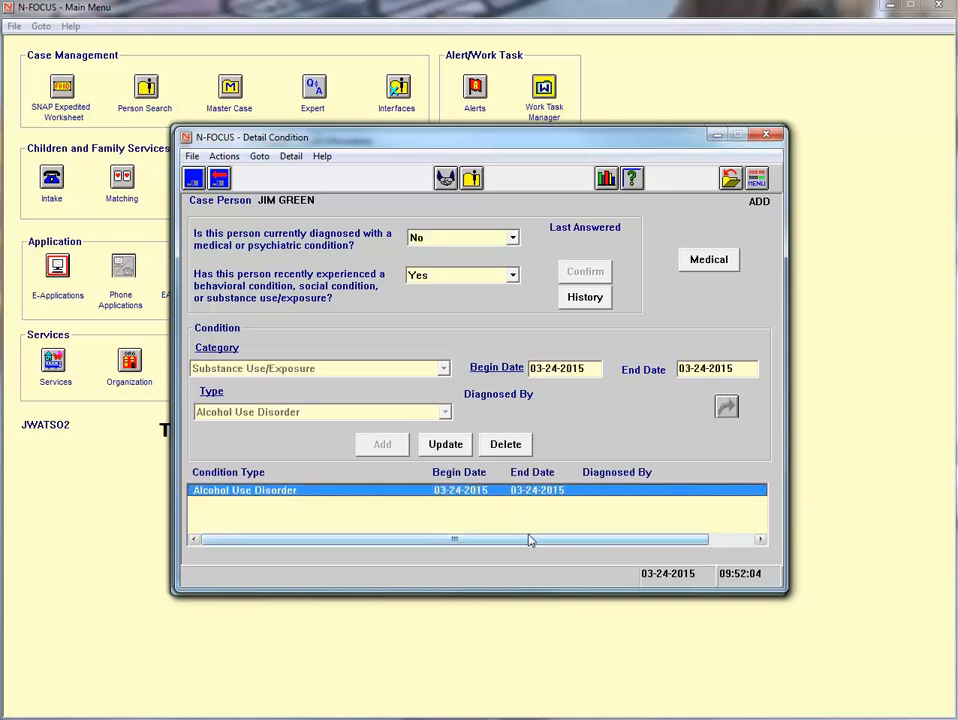
left_click(506, 446)
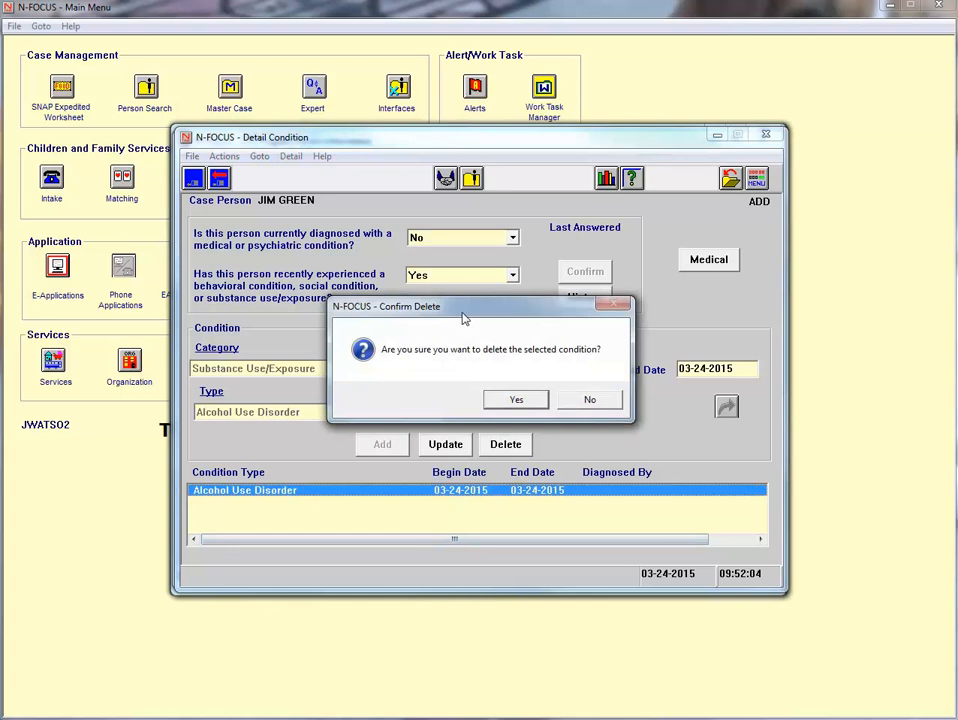
left_click_drag(466, 320, 453, 310)
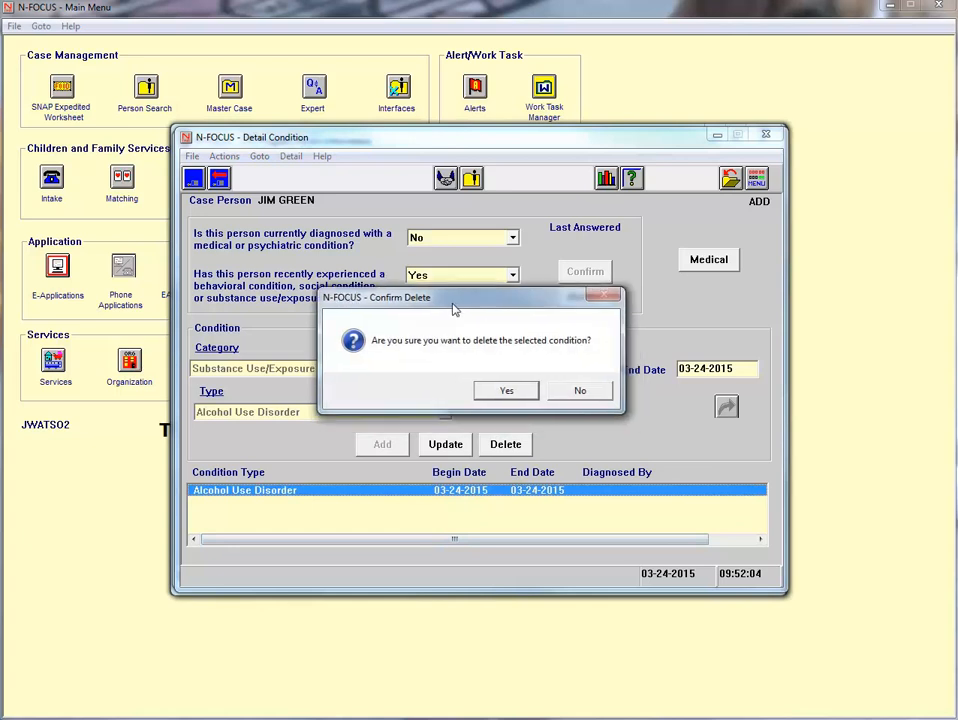
left_click(523, 392)
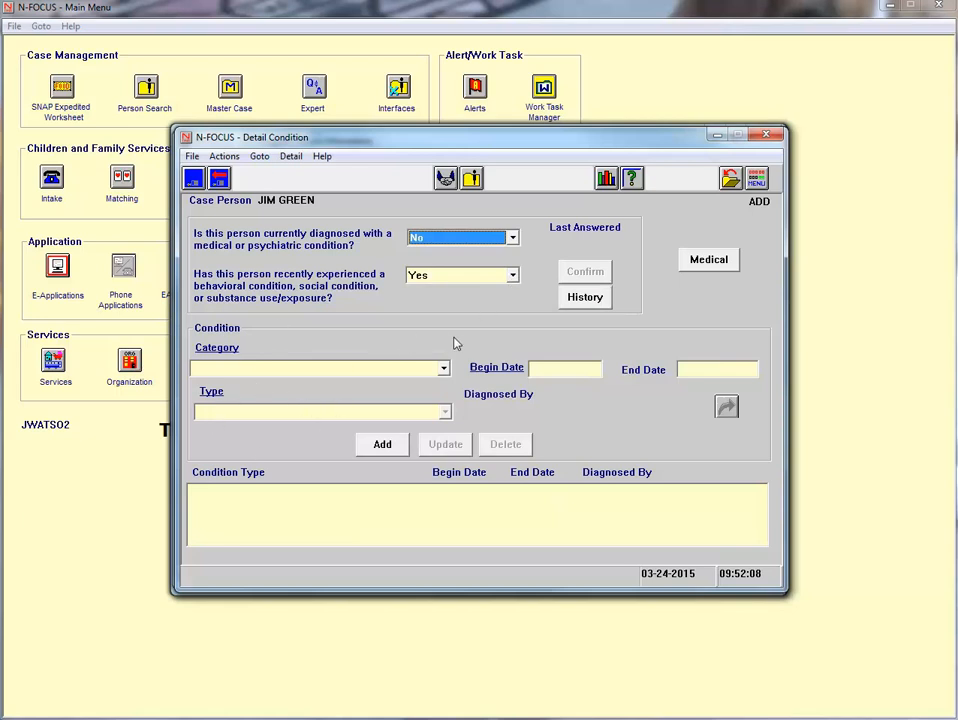
Set the condition category to (ALL) and look through the full list of condition types.
left_click(446, 370)
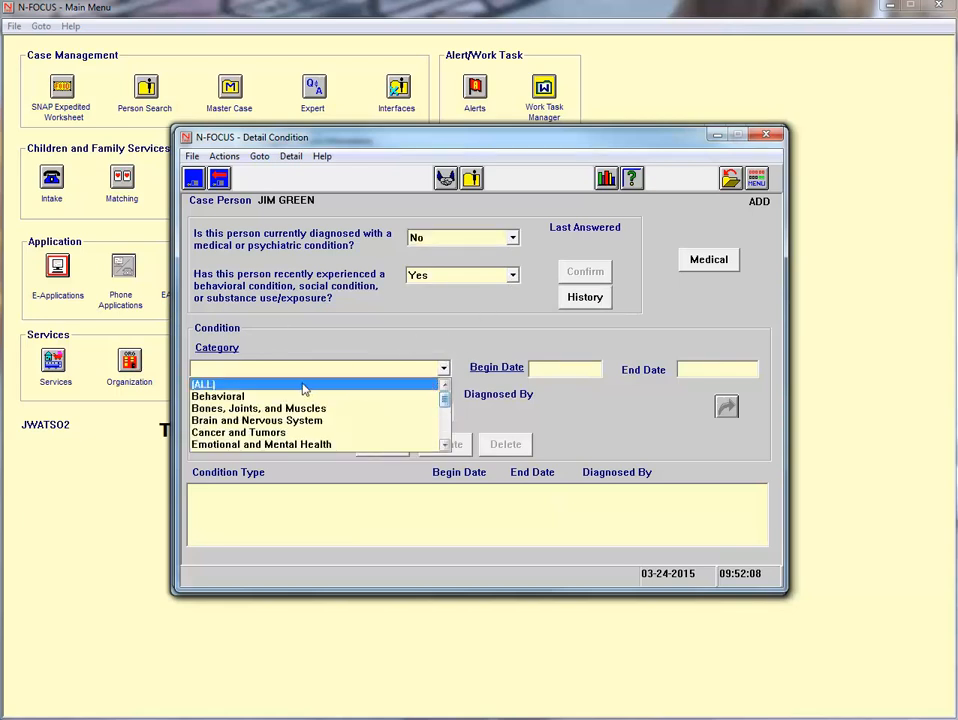
left_click(234, 388)
left_click(446, 412)
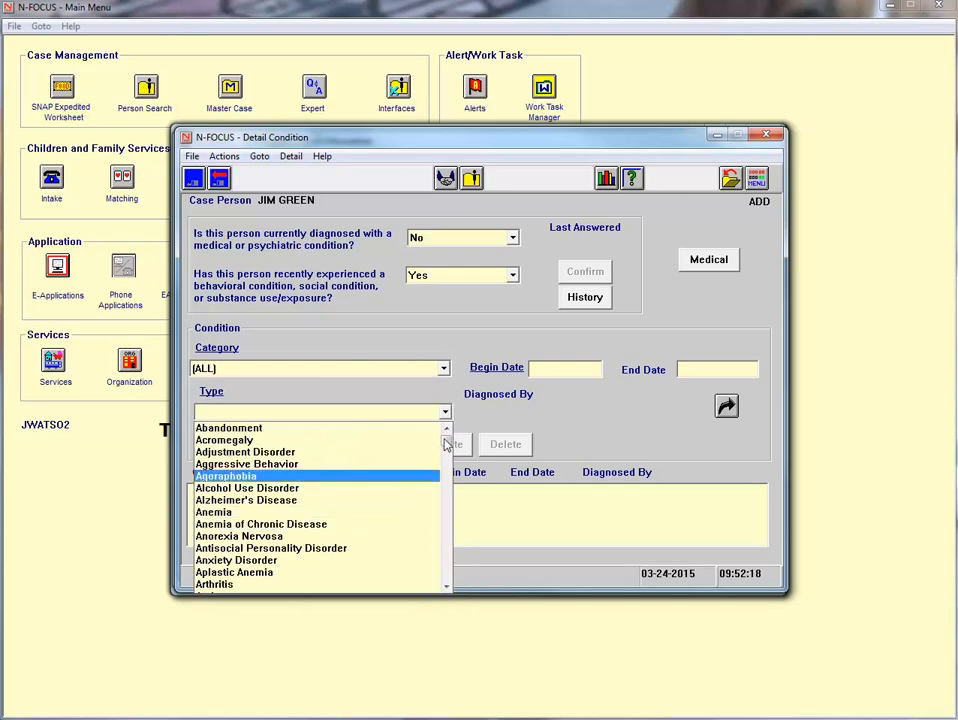
mouse_move(446, 443)
left_mouse_down()
mouse_move(447, 573)
mouse_move(443, 442)
left_mouse_up()
left_click(660, 230)
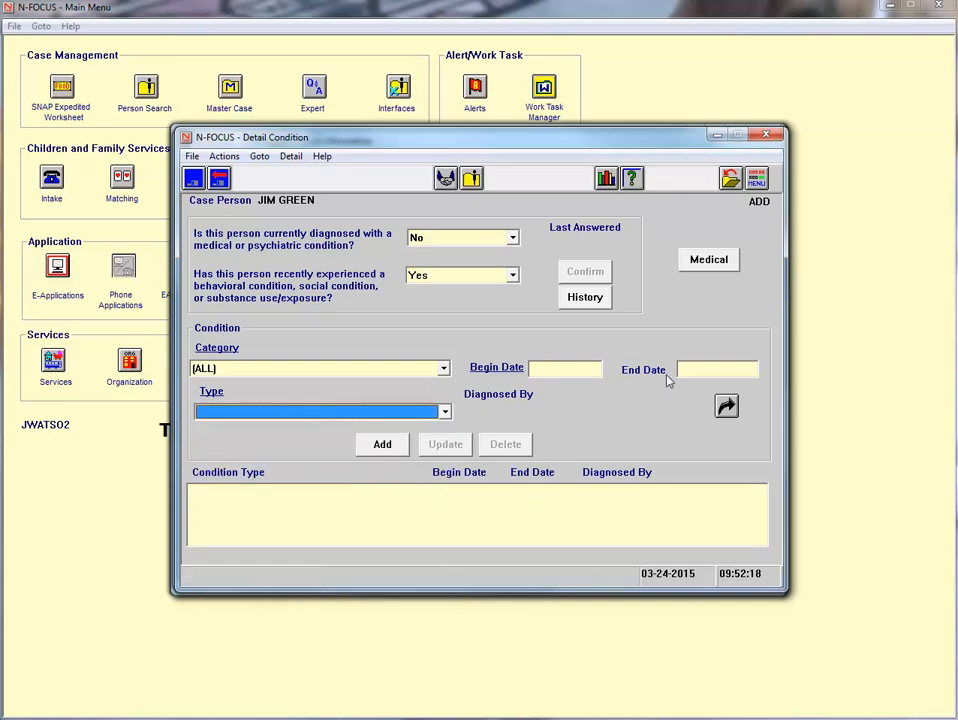
Close the condition details without saving the changes and return to the program case.
left_click(730, 178)
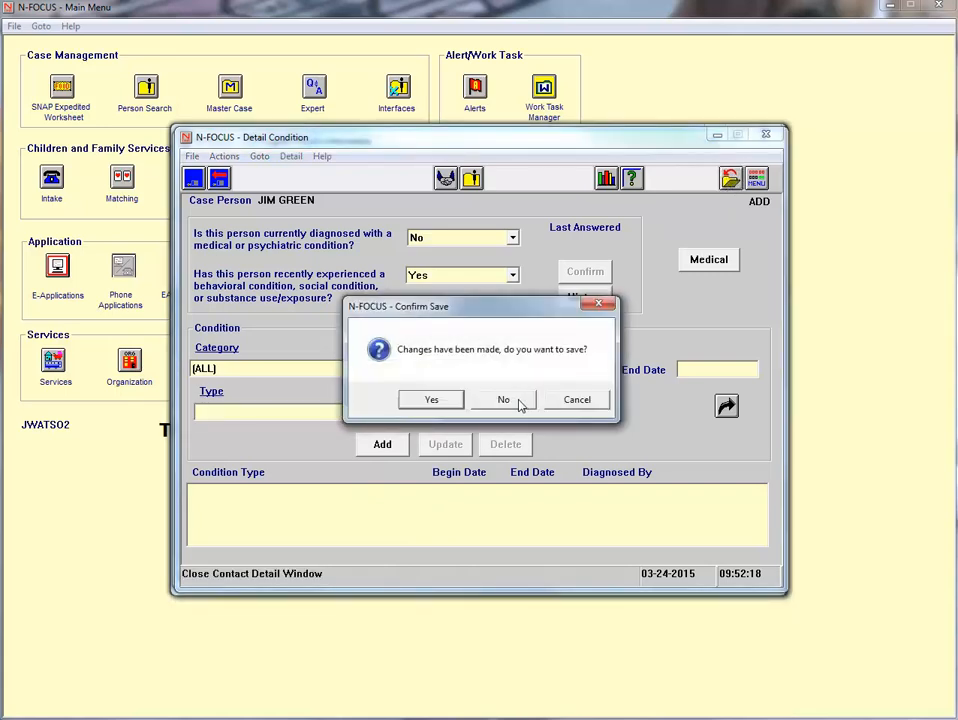
left_click(518, 400)
left_click(723, 181)
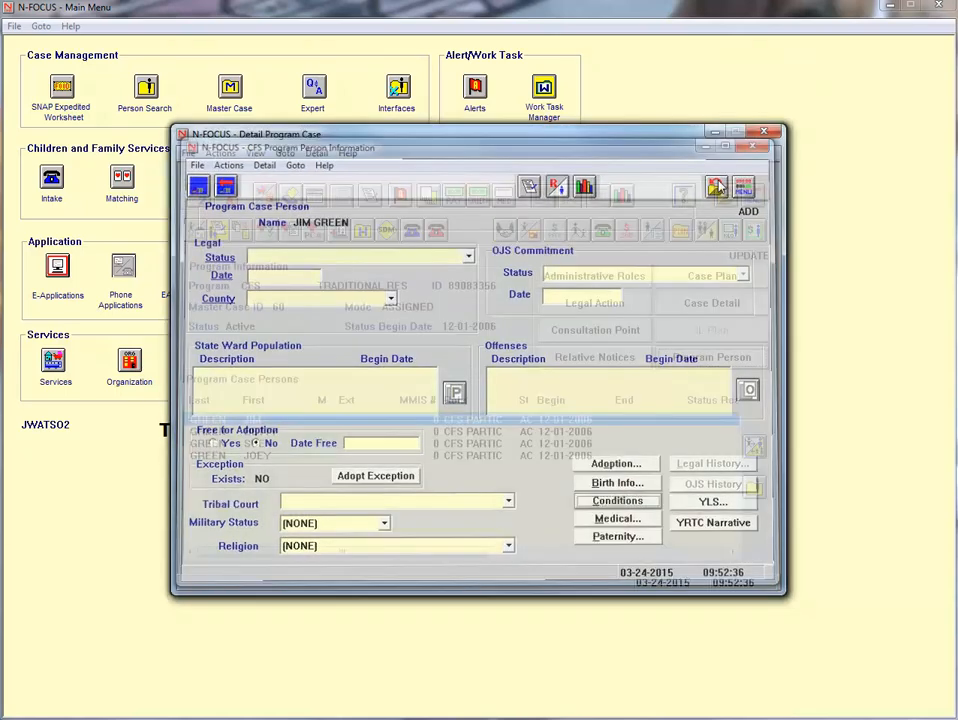
Open the condition details for the last person listed in the program case.
left_click(269, 456)
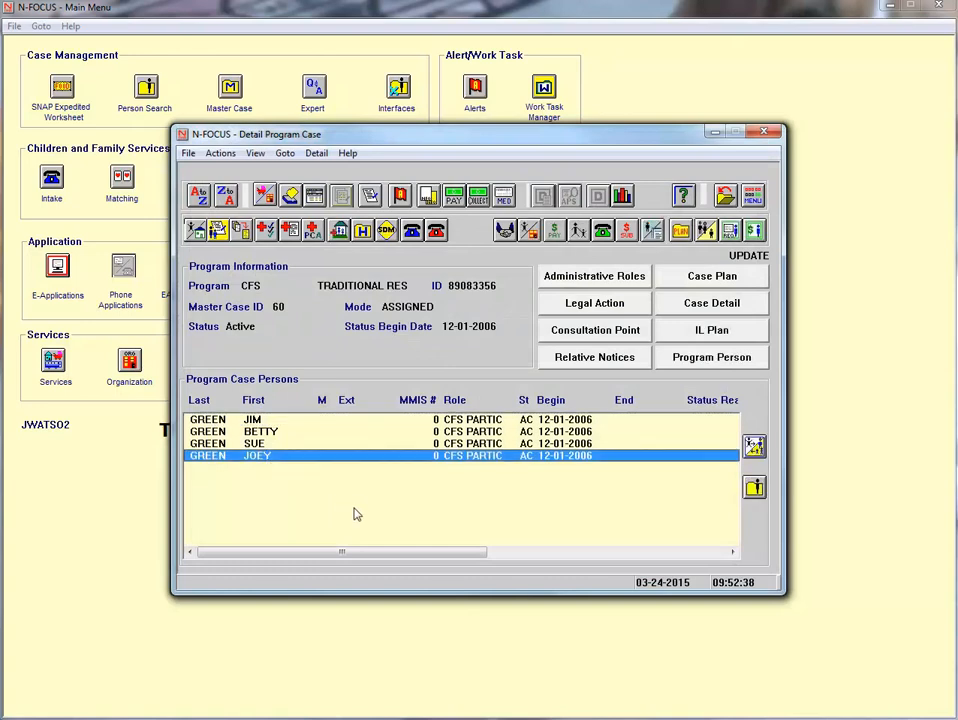
left_click(710, 366)
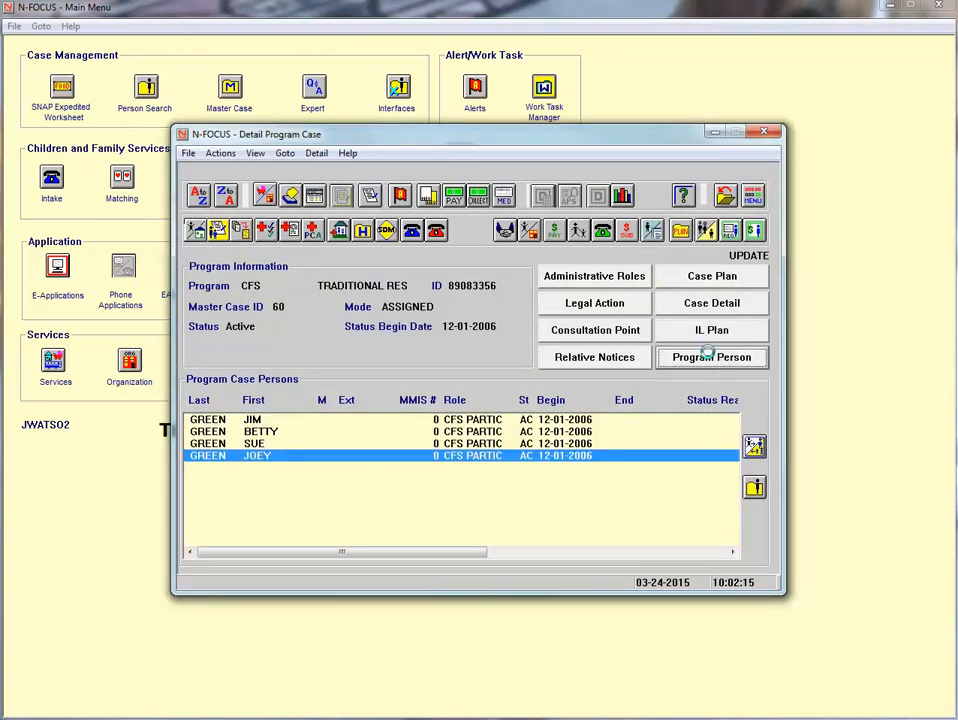
left_click(682, 362)
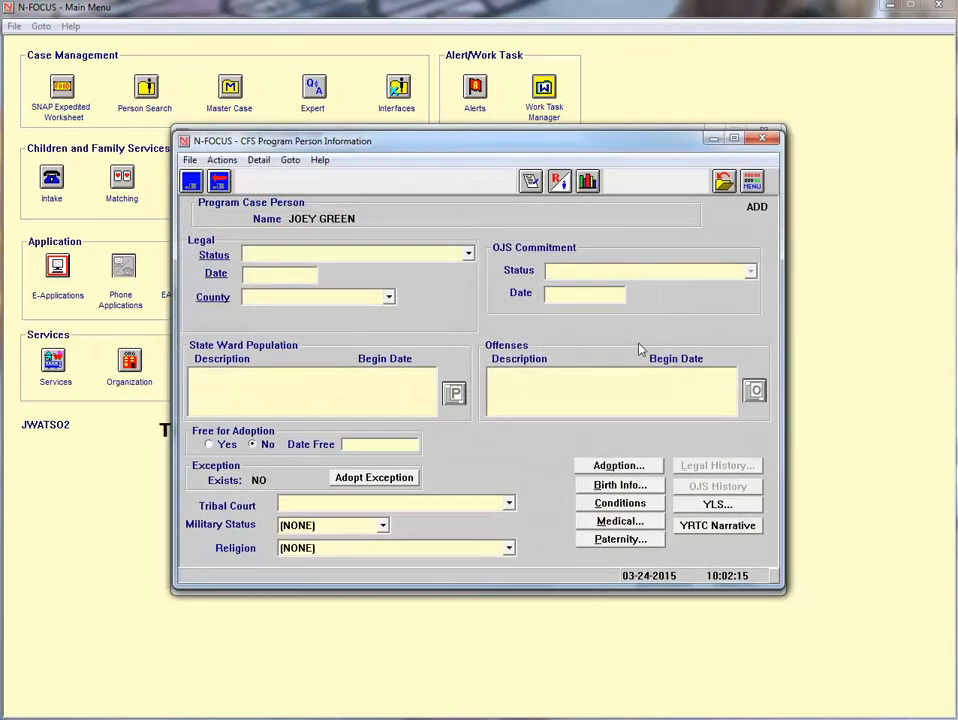
left_click(623, 505)
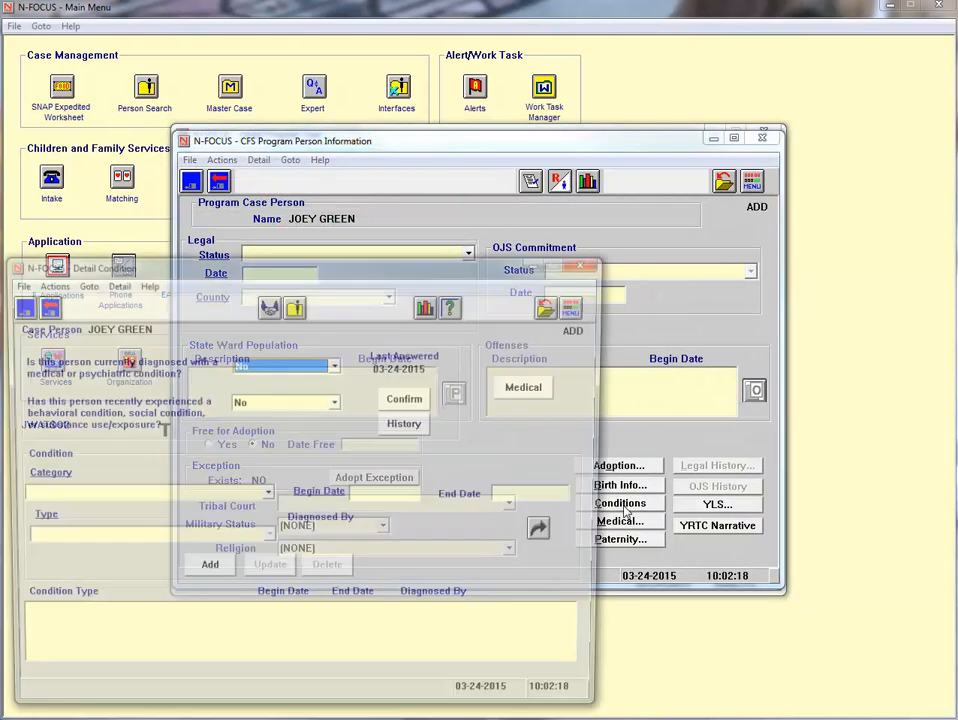
left_click_drag(398, 284, 579, 144)
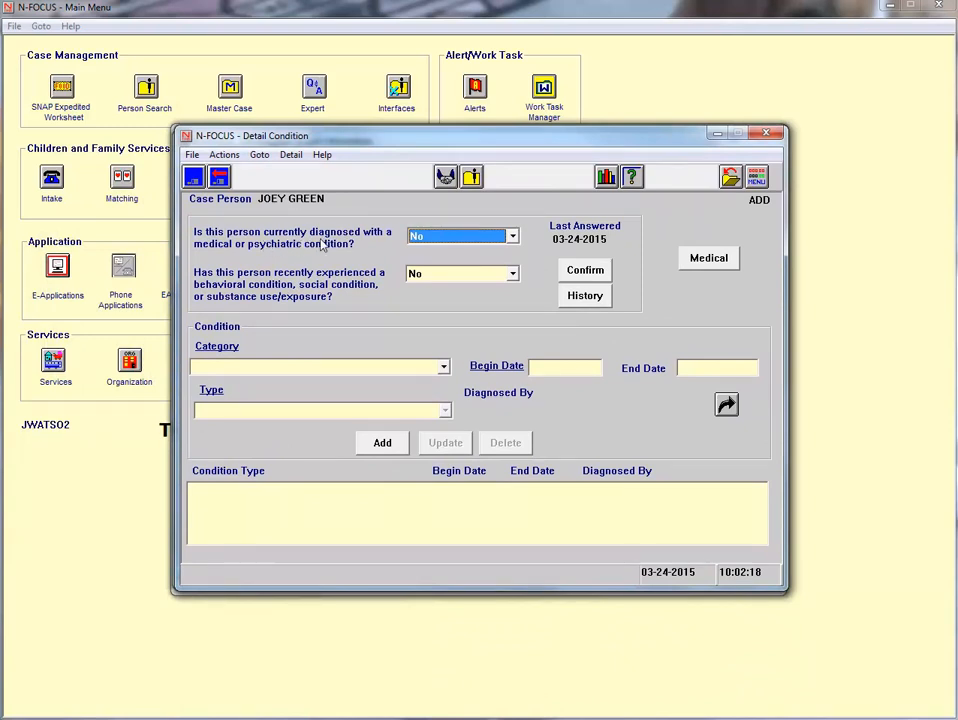
Answer Yes to whether this person is currently diagnosed with a medical or psychiatric condition.
left_click(445, 238)
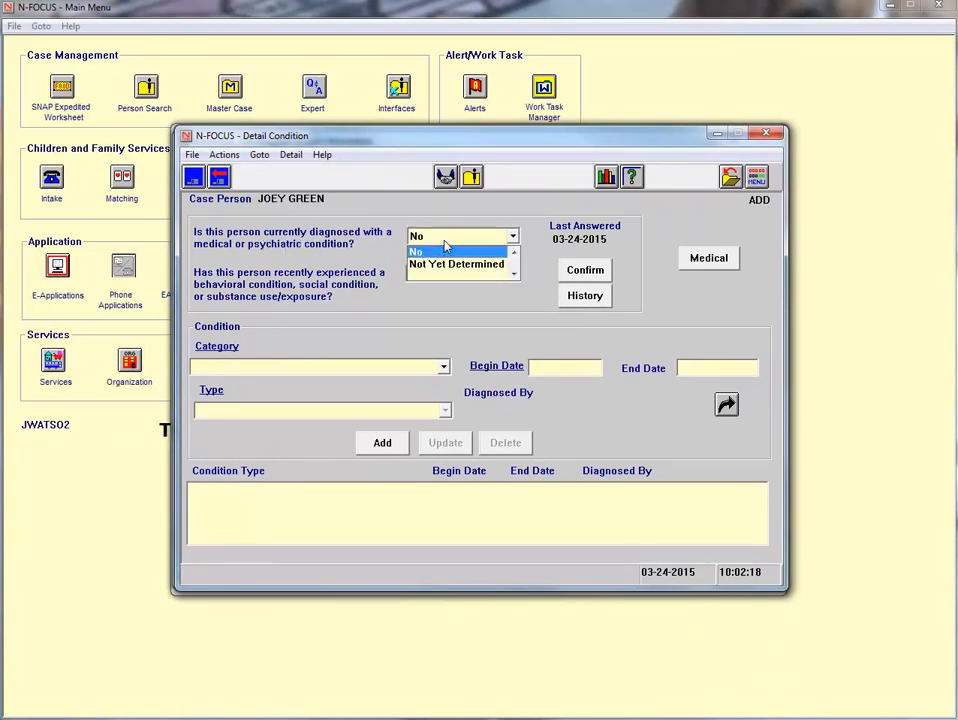
scroll(445, 246, "up", 1)
left_click(440, 241)
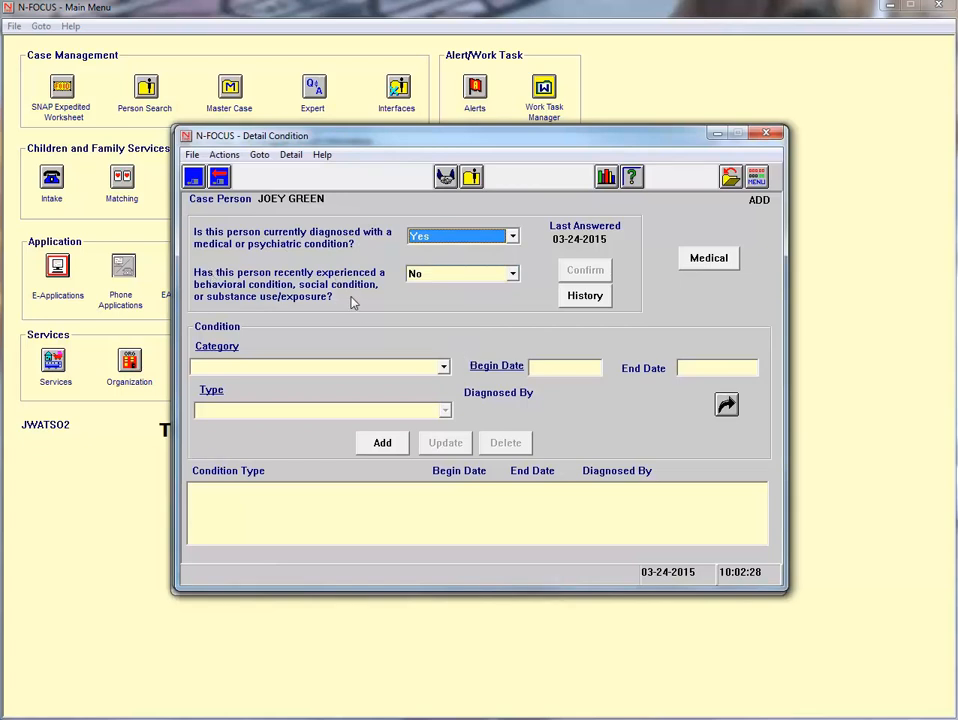
Choose Attention Deficit Hyperactive Disorder as the condition type from the (ALL) category.
left_click(444, 367)
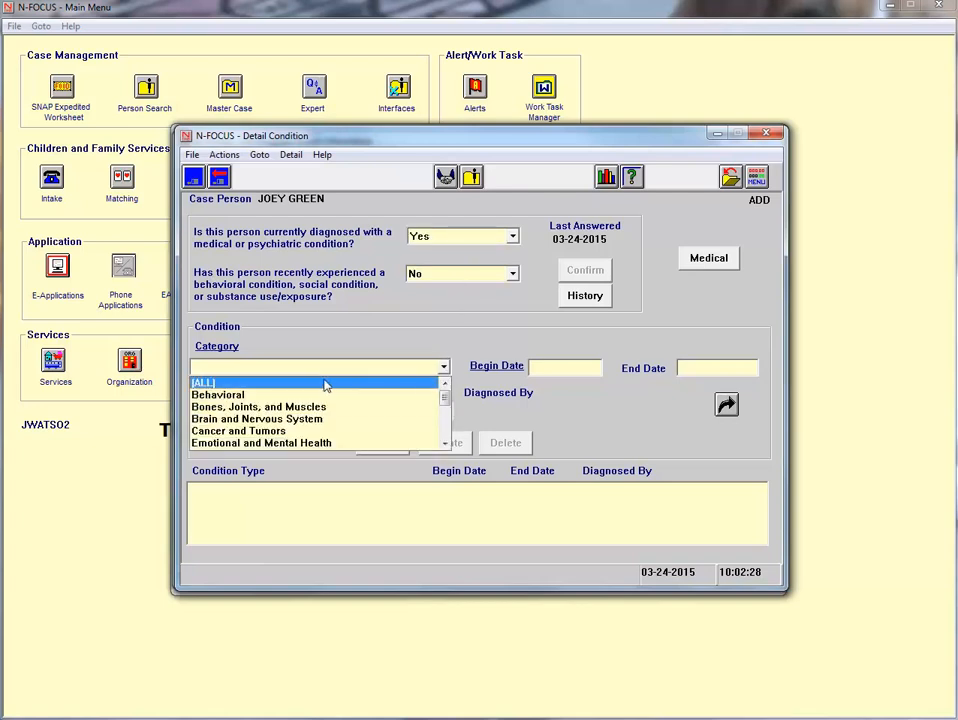
left_click(325, 385)
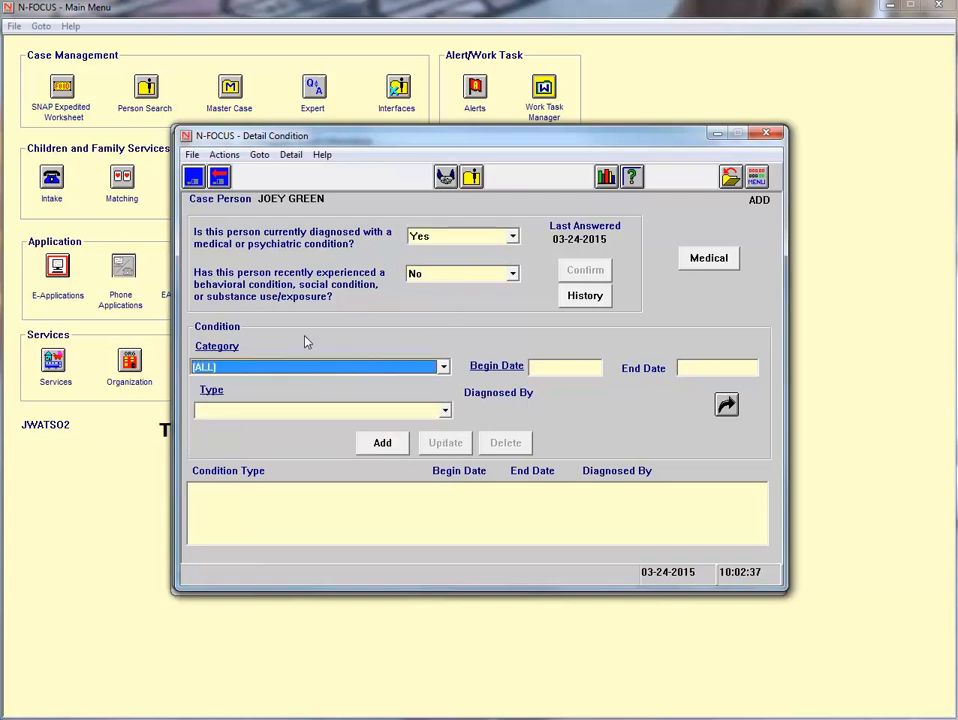
left_click(445, 411)
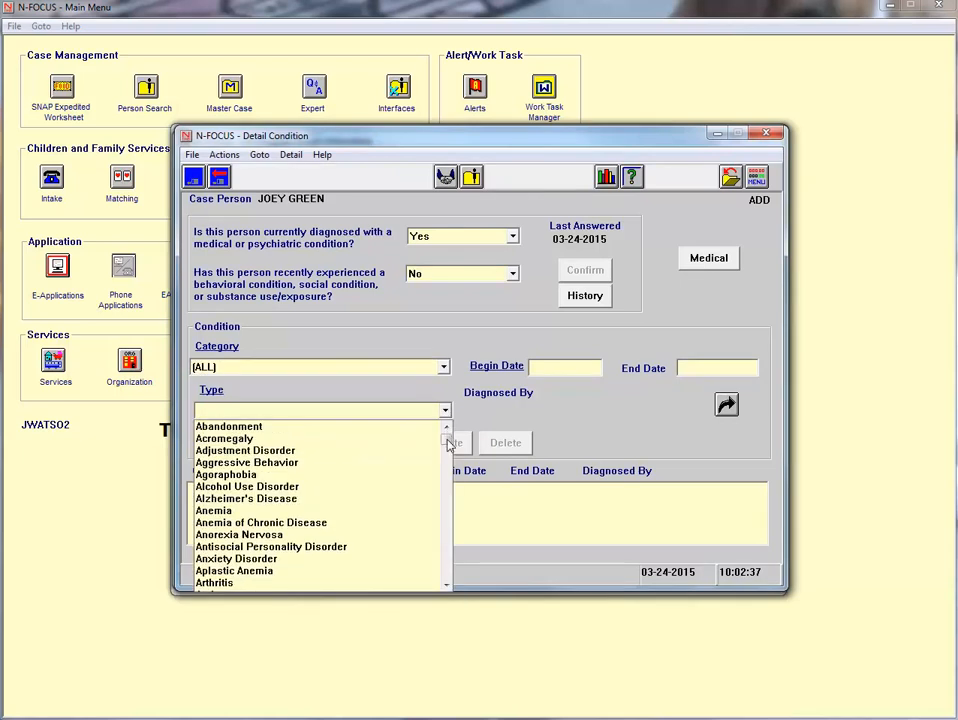
left_click(447, 586)
left_click(447, 586)
left_click(447, 586)
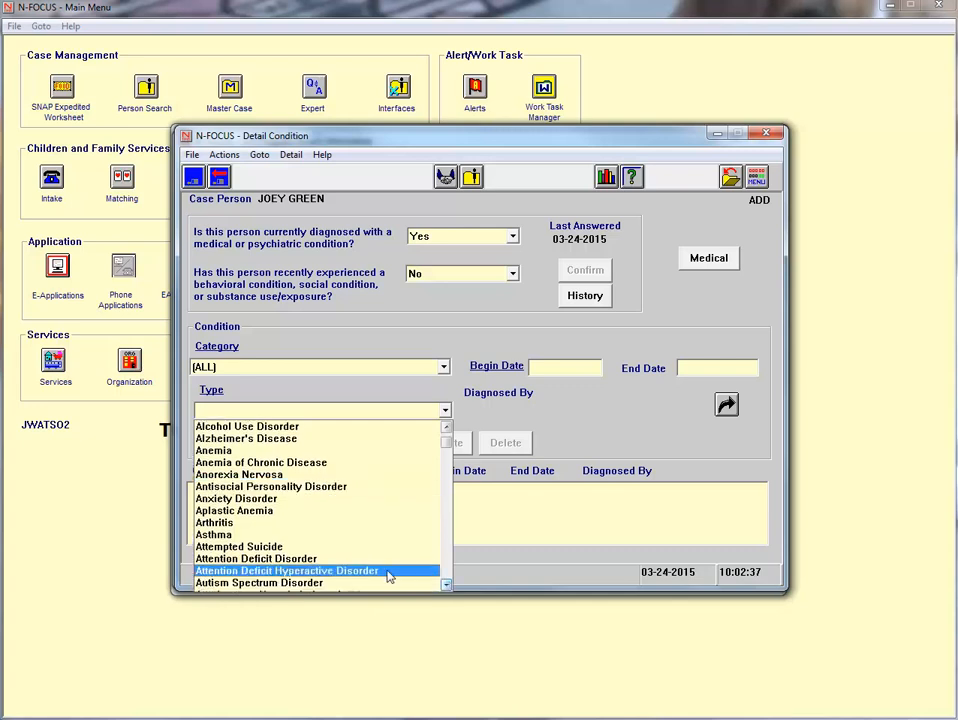
left_click(387, 572)
Enter 03-24-2015 as the condition's begin date and add it to the person's condition list.
left_click(551, 372)
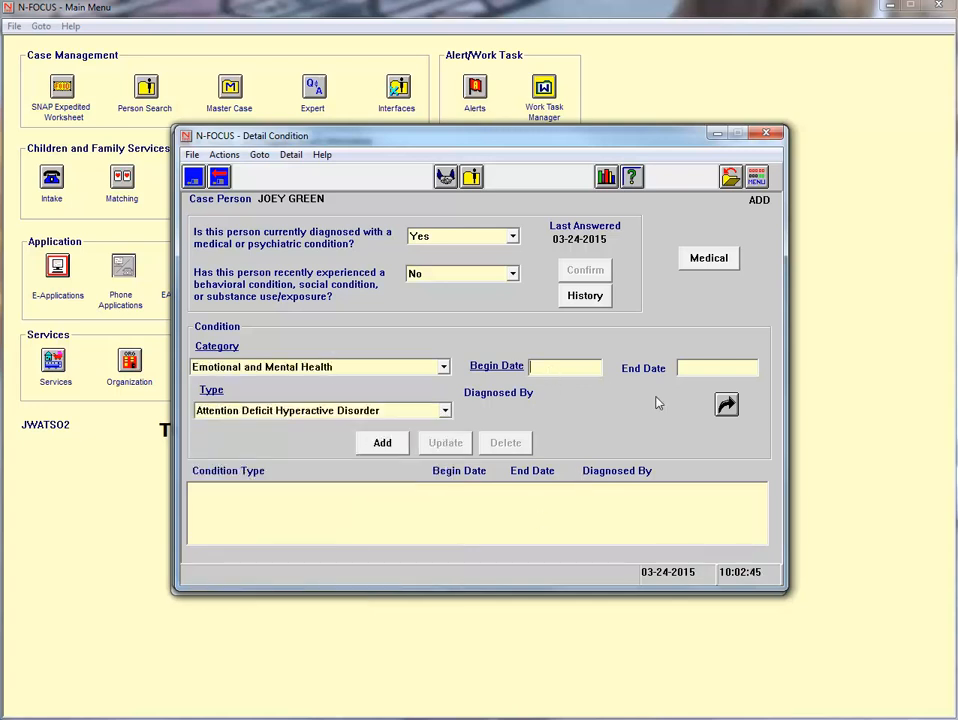
type("03/")
left_click(382, 442)
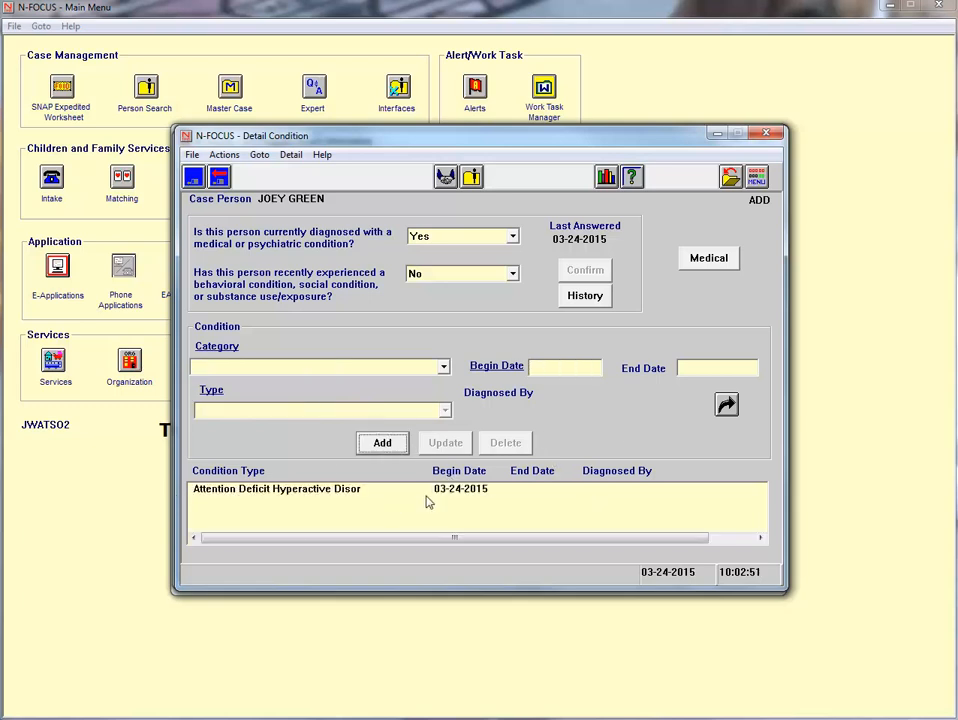
View the professional relationship window for the Attention Deficit Hyperactive Disorder condition and close it without adding a professional.
left_click(482, 490)
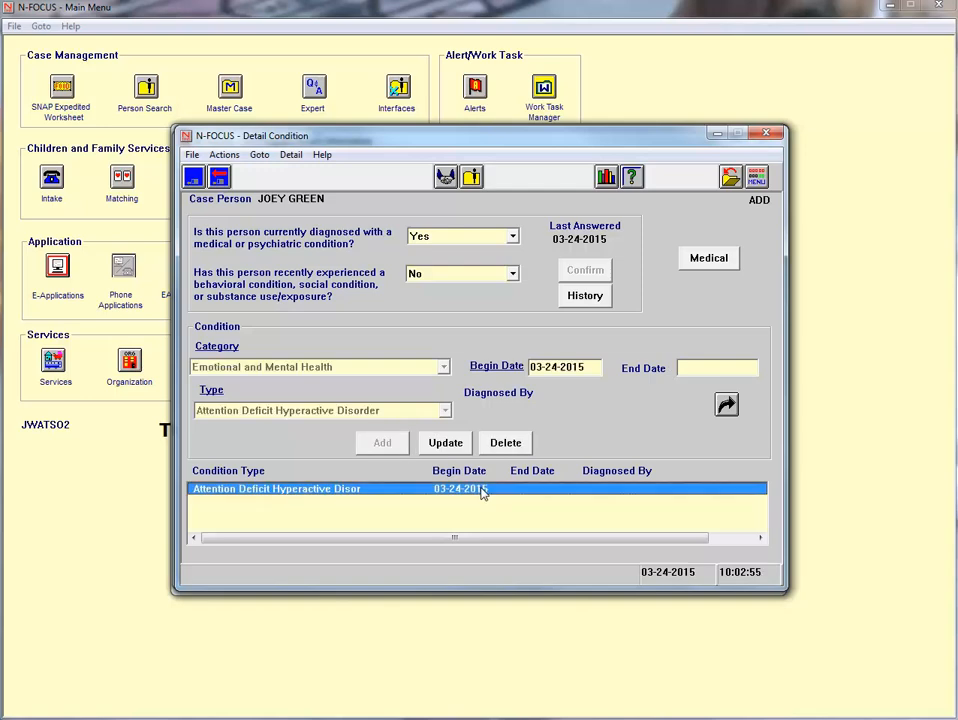
left_click(727, 407)
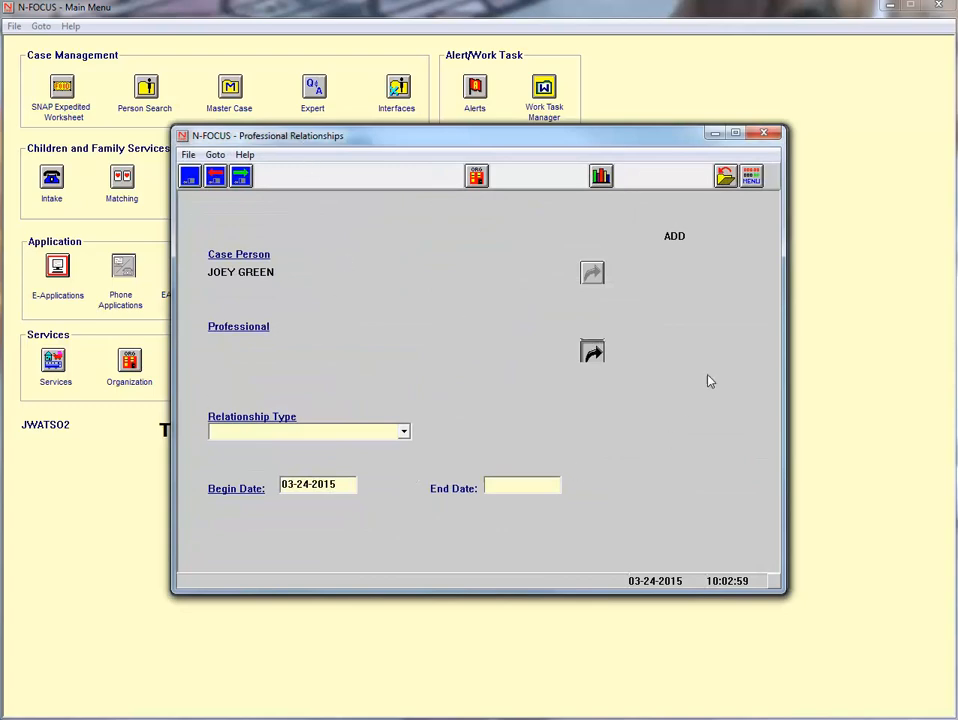
left_click(725, 176)
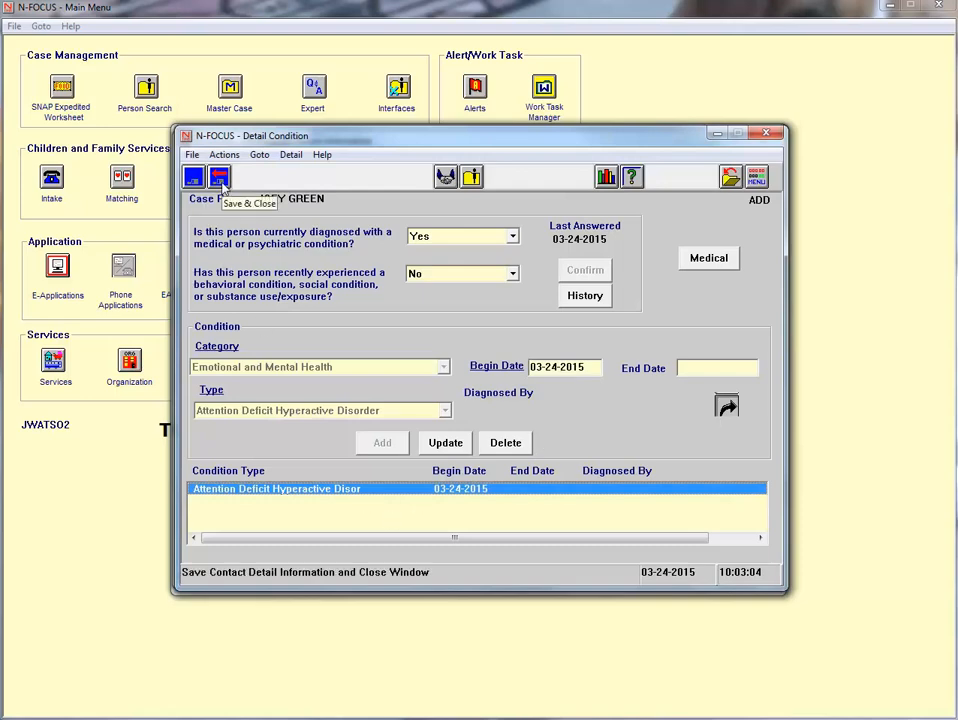
Save and close the condition details, and reopen the person's conditions to review the saved entry.
left_click(221, 180)
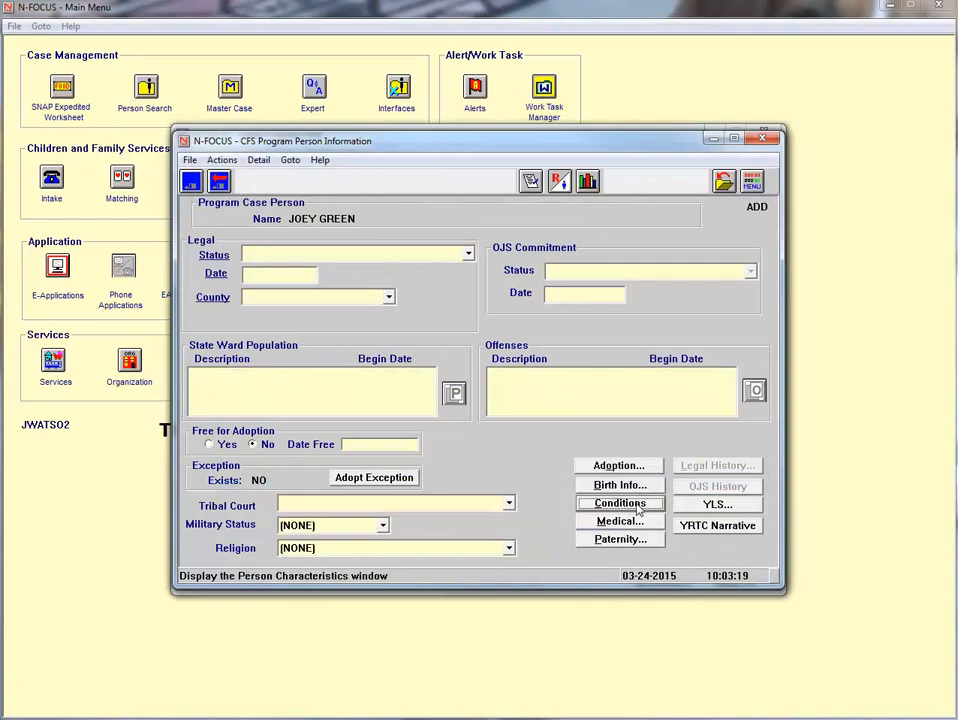
left_click(620, 503)
left_click_drag(357, 275, 487, 150)
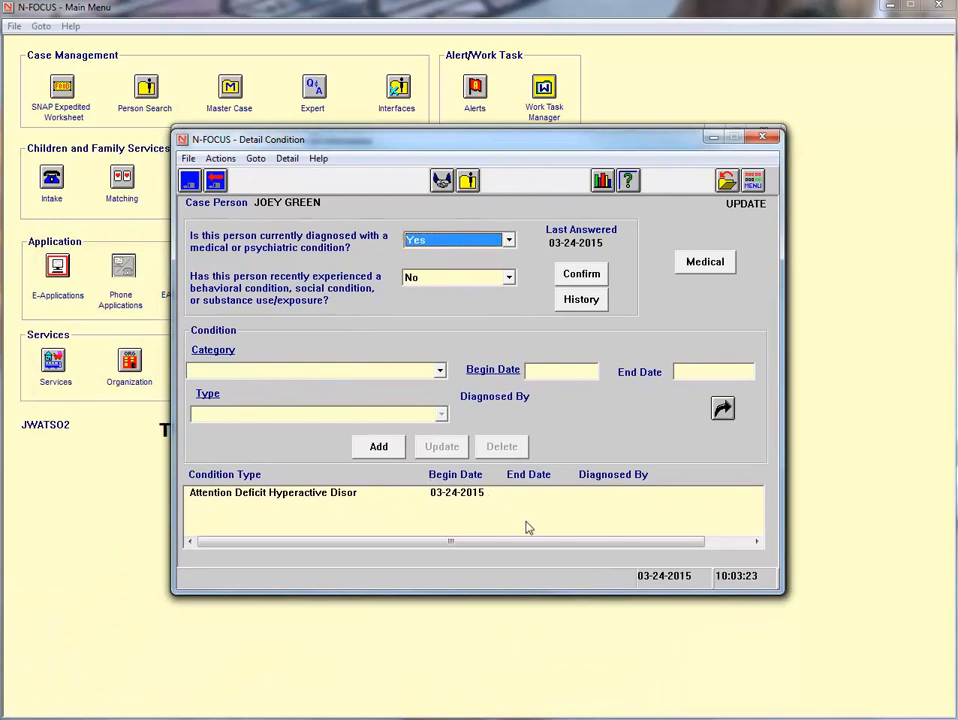
left_click_drag(570, 148, 569, 143)
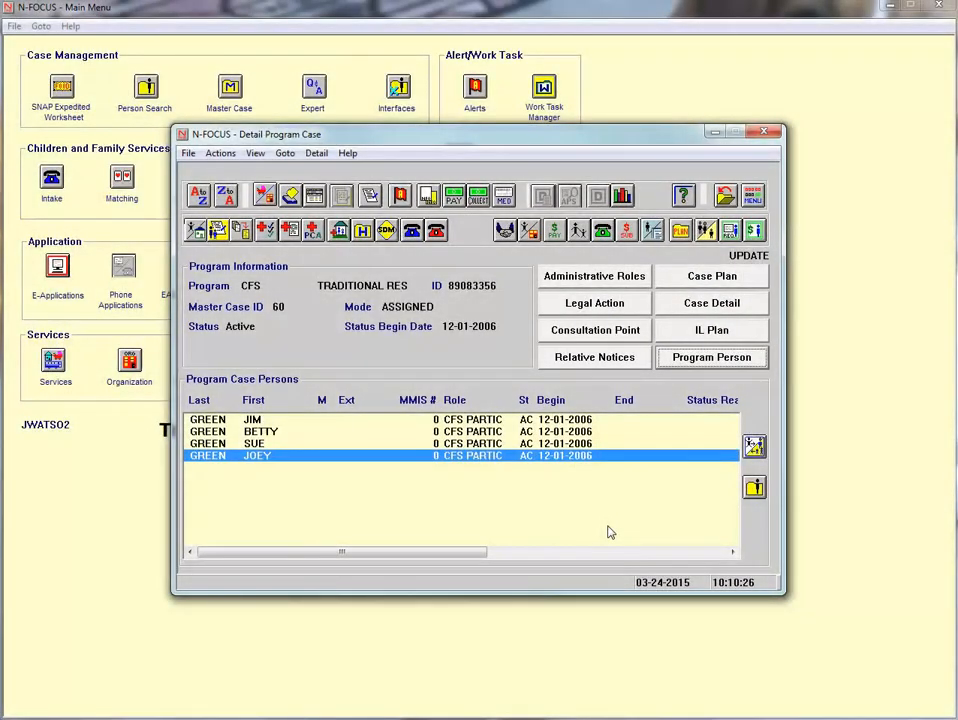
Open the medical exam details for the selected program case person and look through the available exam types.
left_click(686, 365)
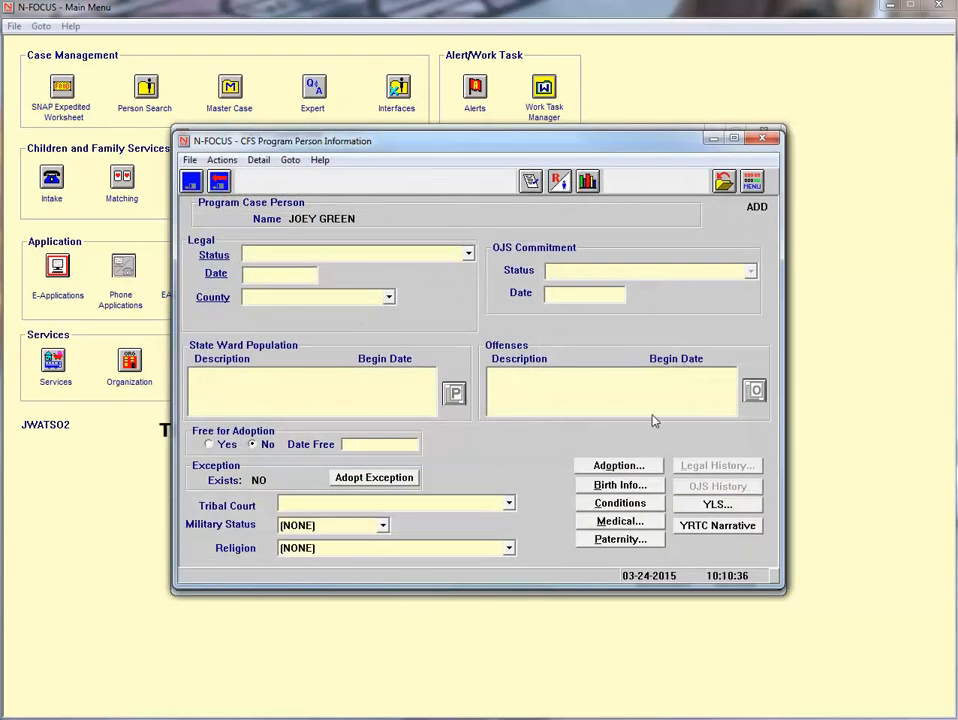
left_click(617, 522)
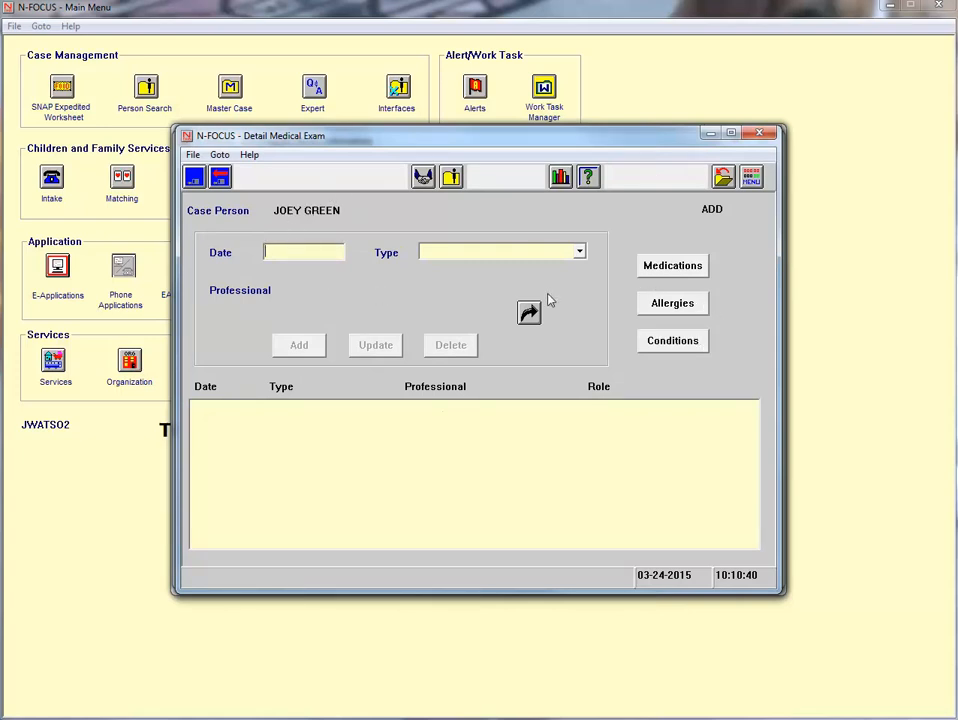
left_click(580, 253)
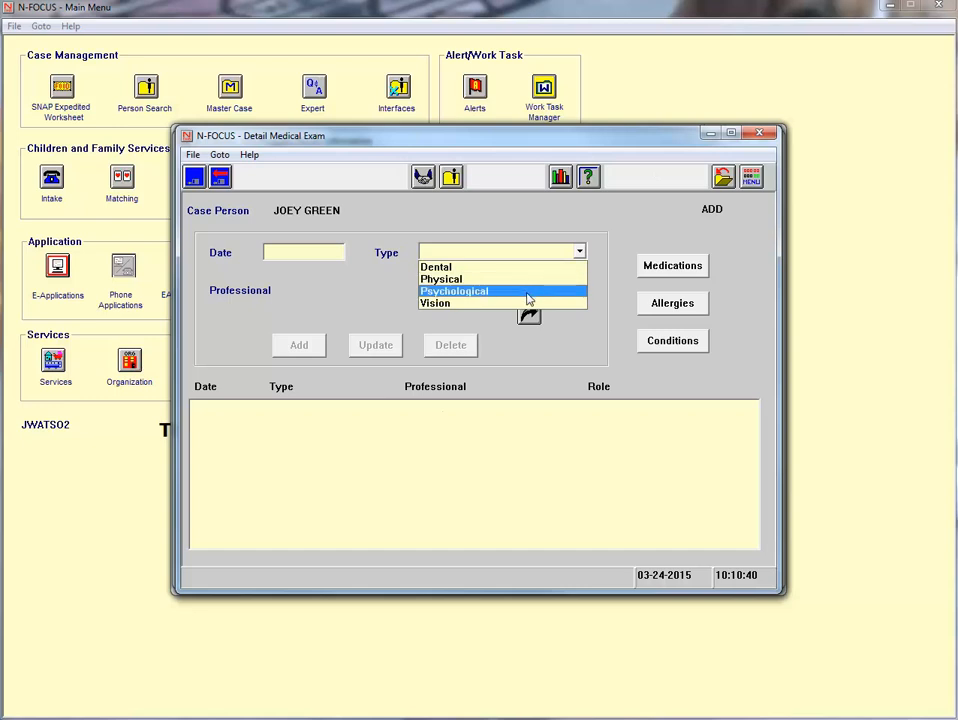
left_click(725, 277)
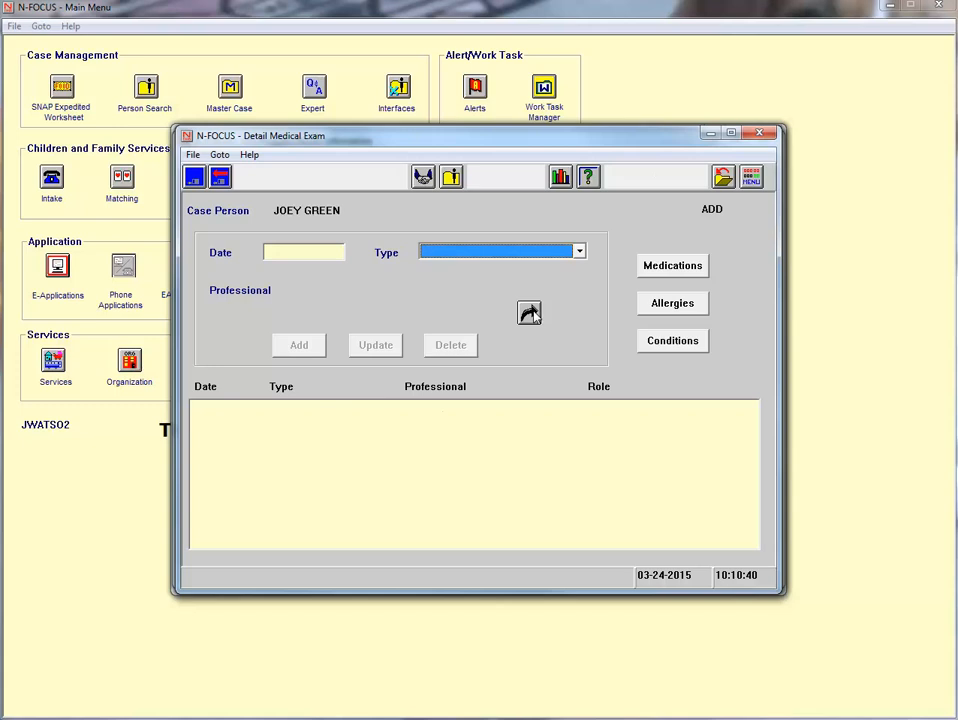
Set the medical exam date to 03-20-2015 and its type to Physical.
left_click(287, 258)
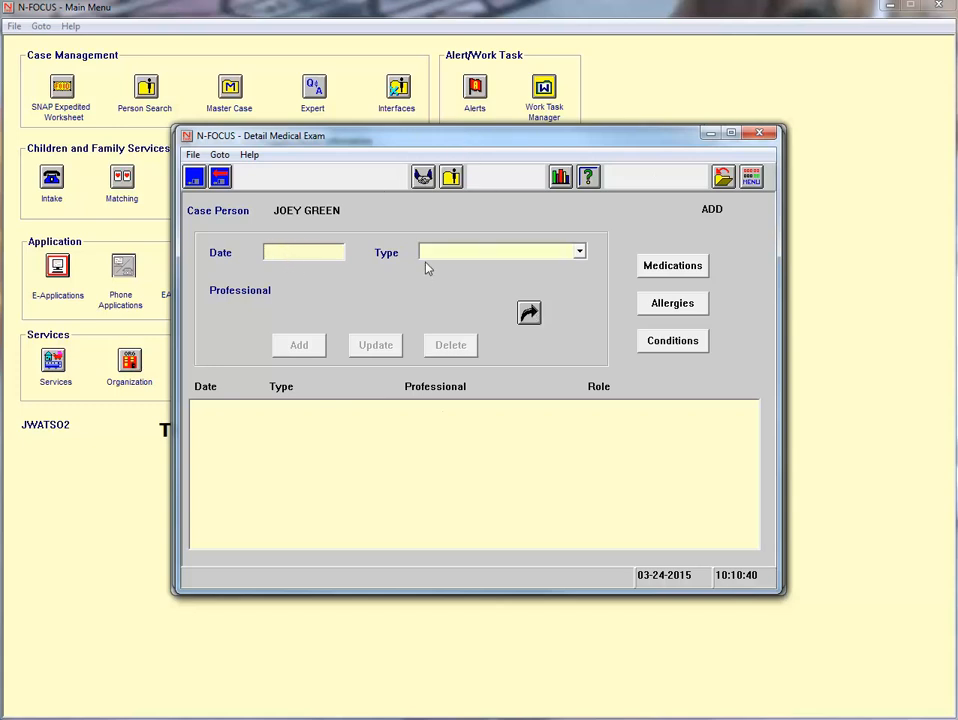
type("03/20/2015")
left_click(491, 255)
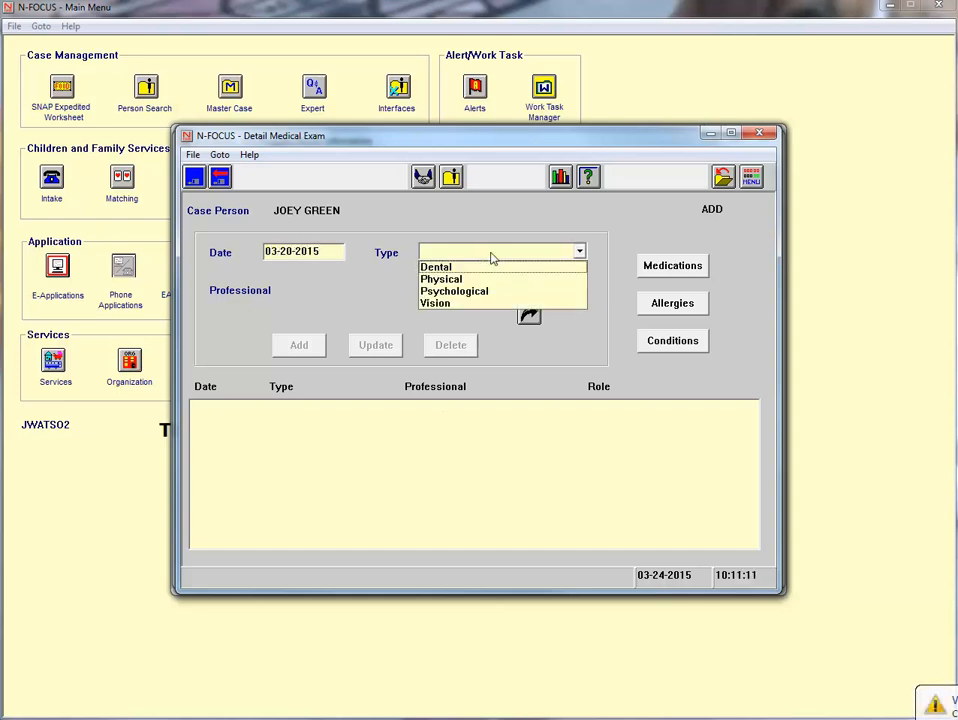
left_click(494, 278)
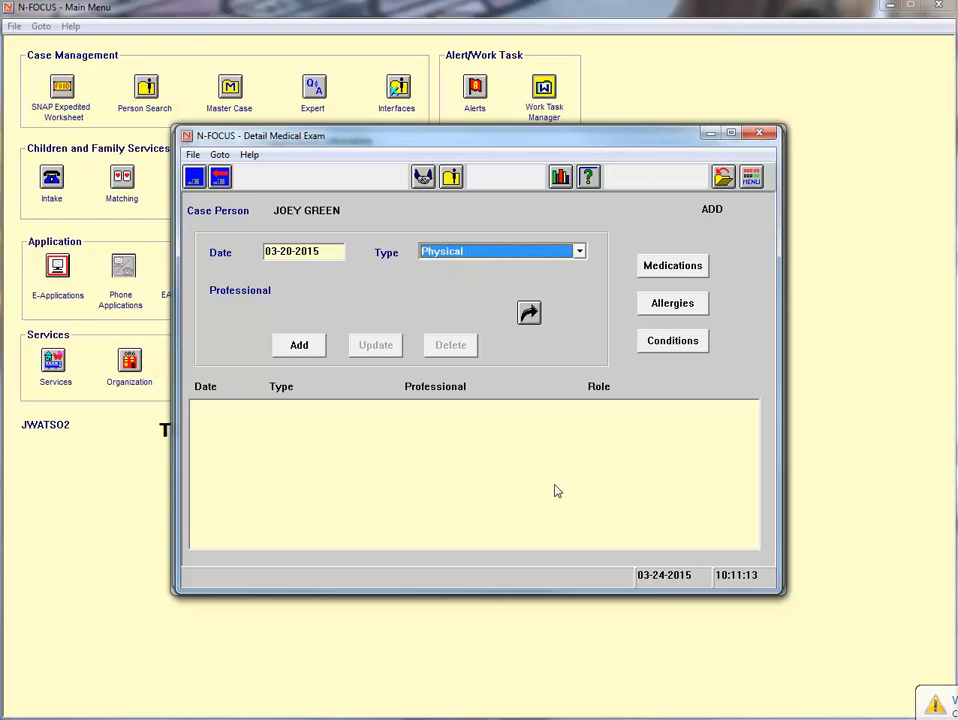
Start a professional relationship for the exam, search by the professional's last name and pick the first person found.
left_click(528, 314)
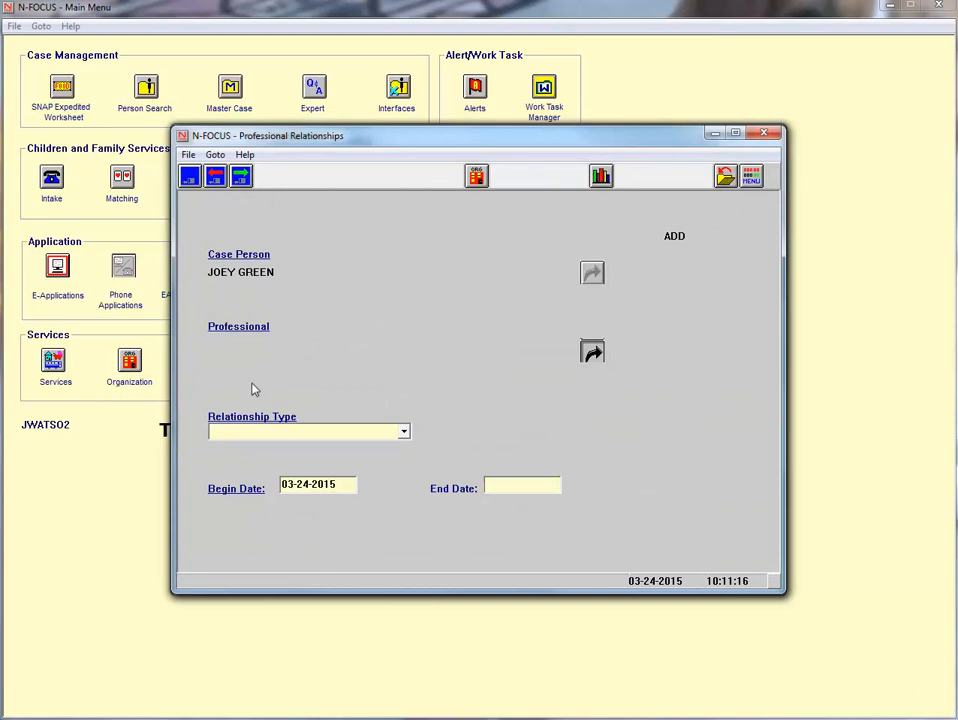
left_click(597, 355)
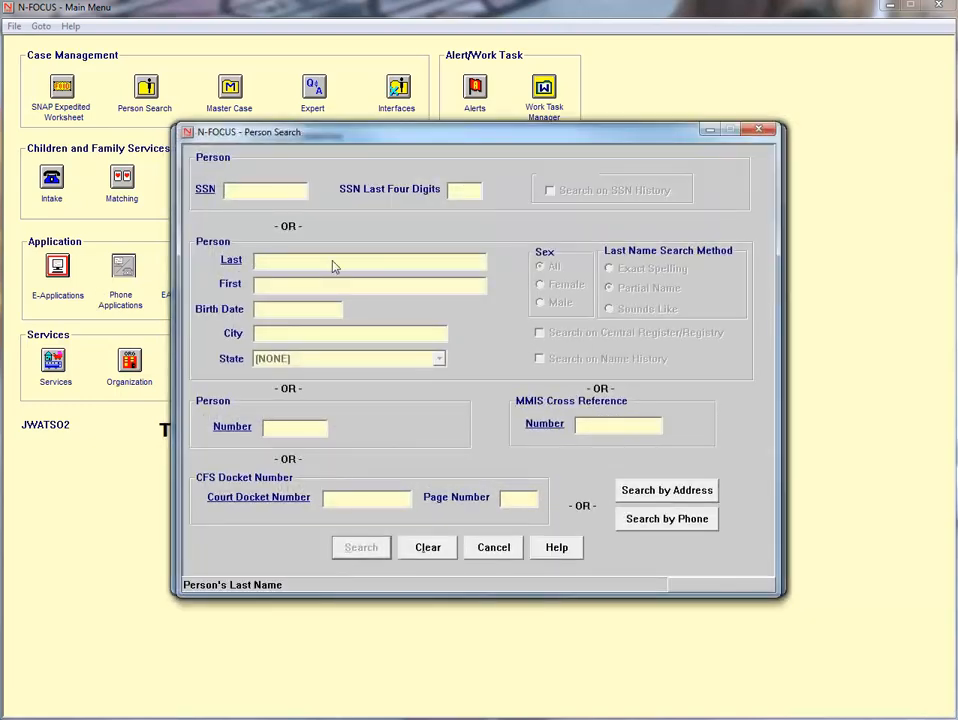
type("SMITH")
key("Return")
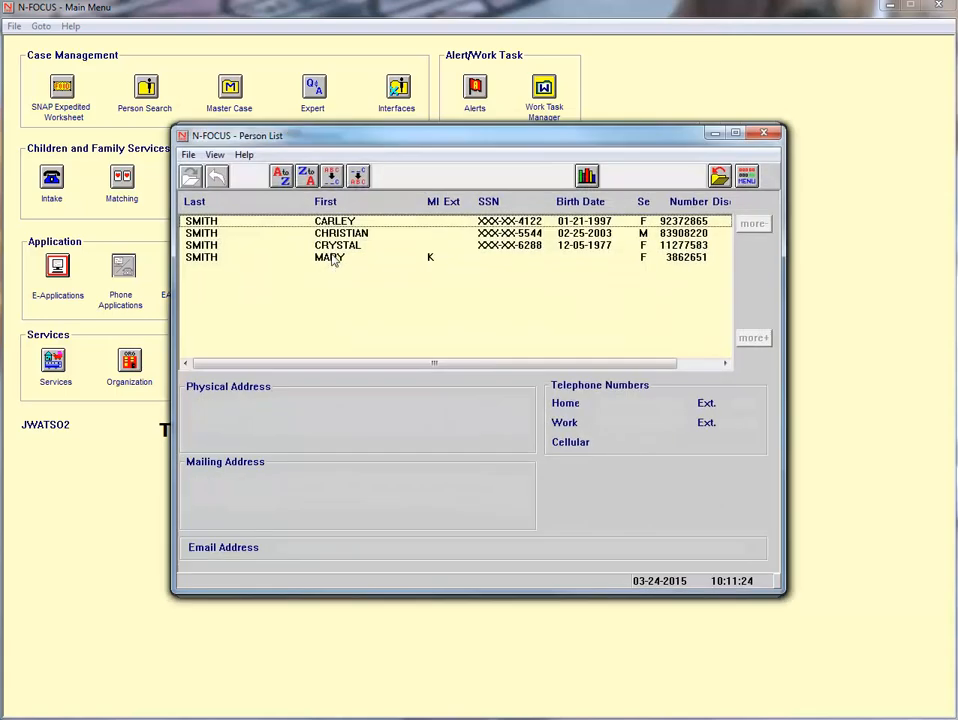
double_click(242, 221)
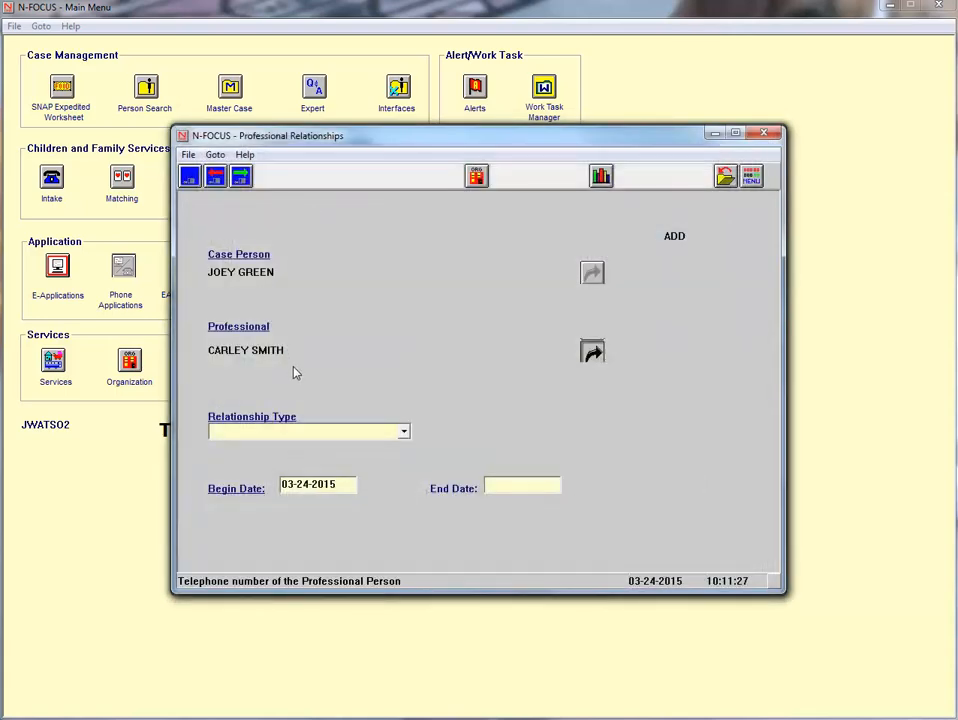
Set the relationship type to Primary Care Physician, then save and close the professional relationship.
left_click(340, 435)
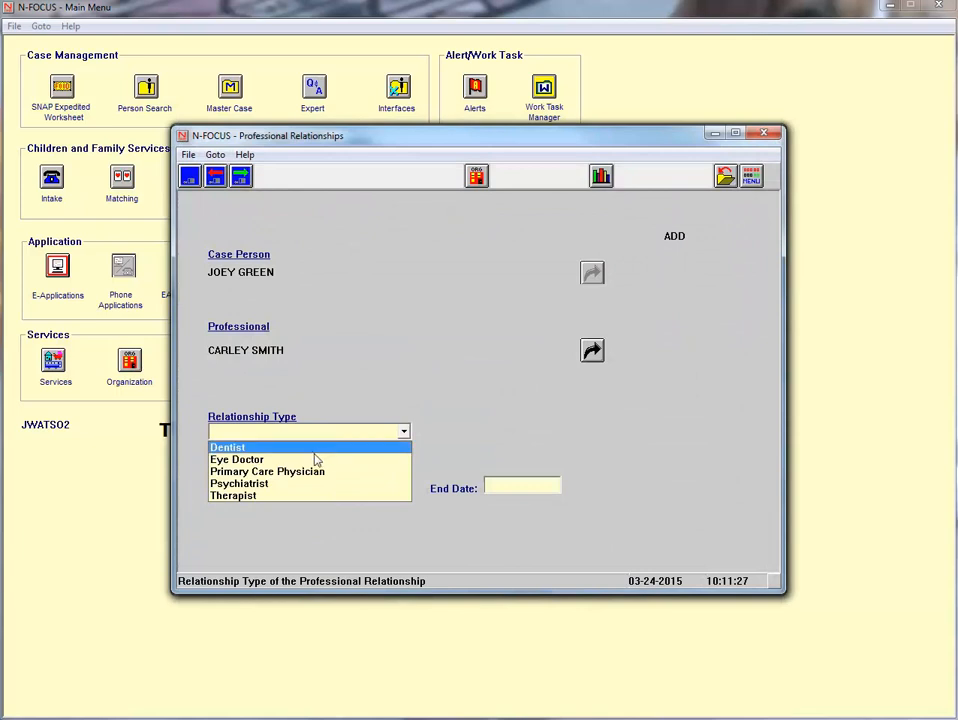
left_click(308, 473)
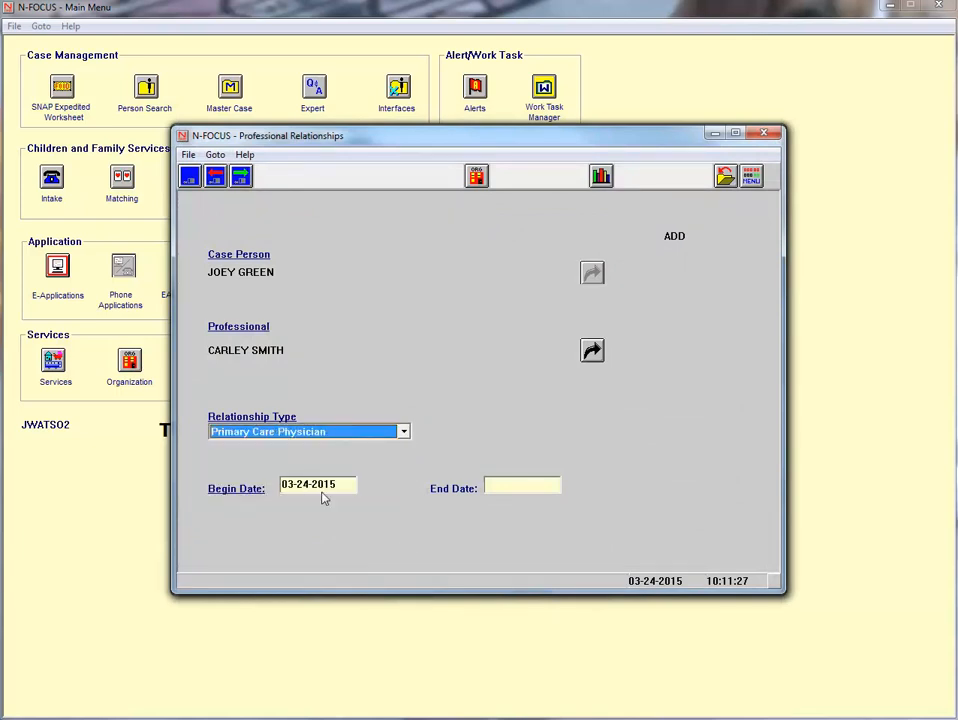
left_click(217, 185)
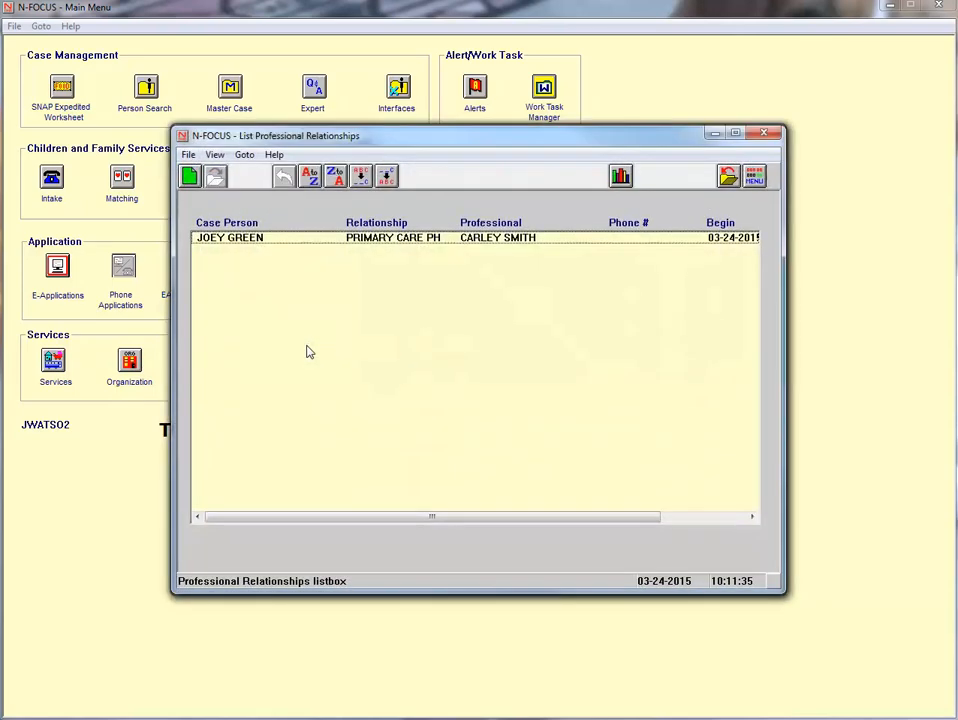
Return the Primary Care Physician relationship to the Physical exam and add the exam to the list.
left_click(276, 242)
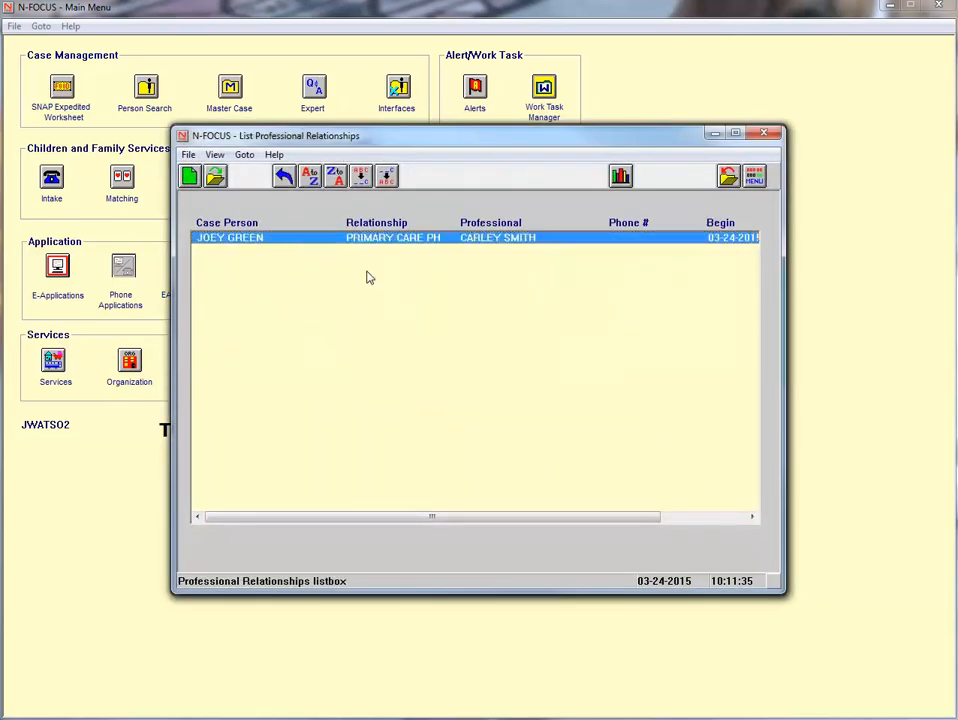
left_click(283, 176)
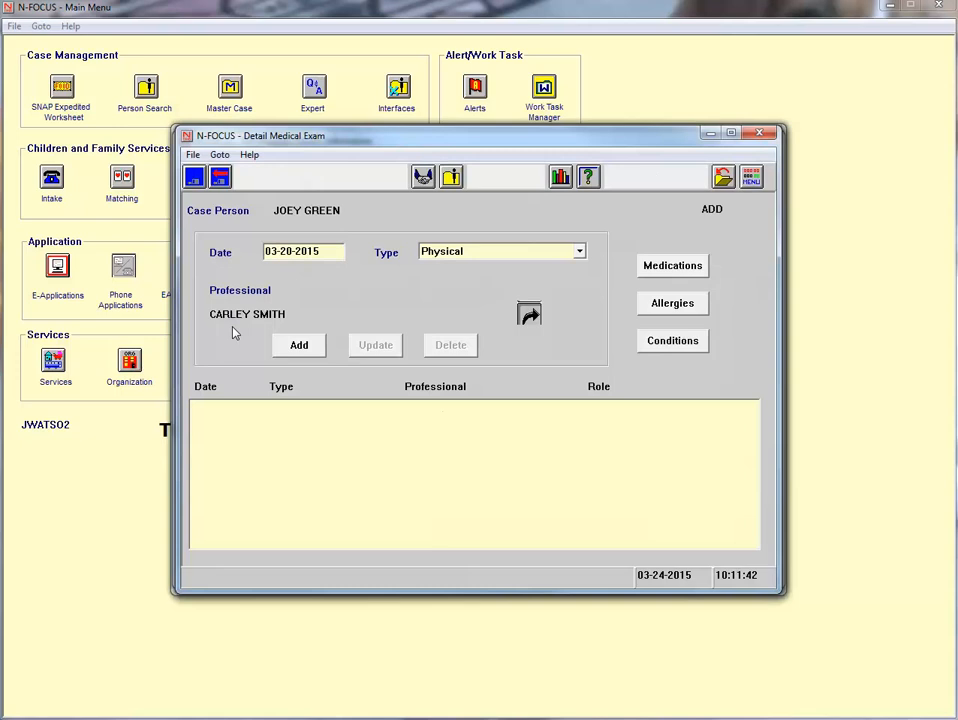
left_click(299, 344)
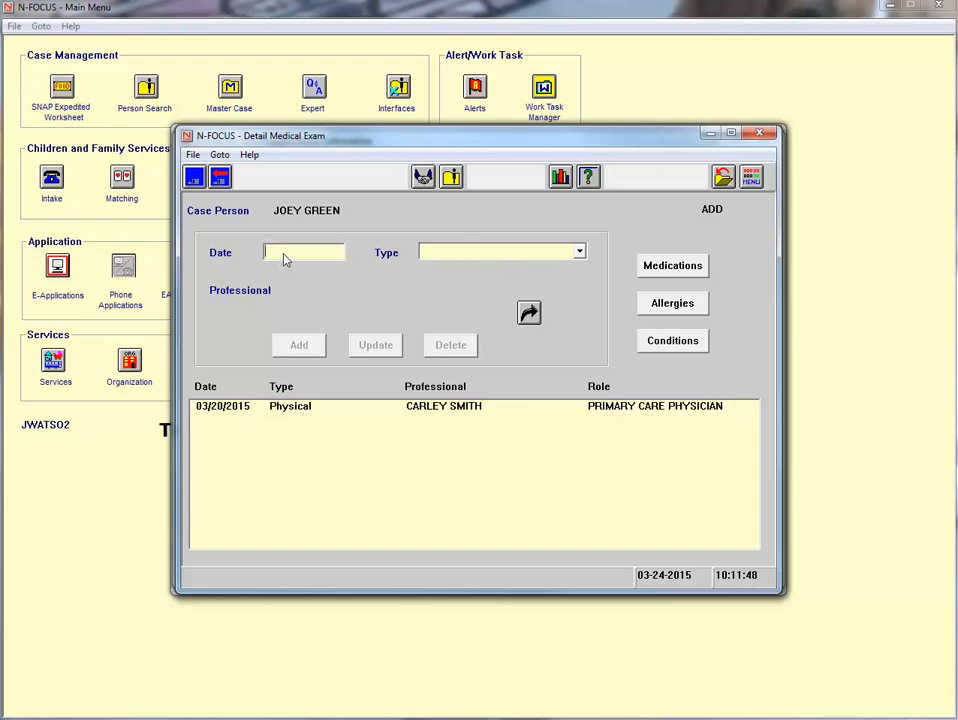
Add a Vision exam dated 02-20-2015 without a professional to the exam list.
type("02/20/2015")
left_click(457, 252)
left_click(457, 304)
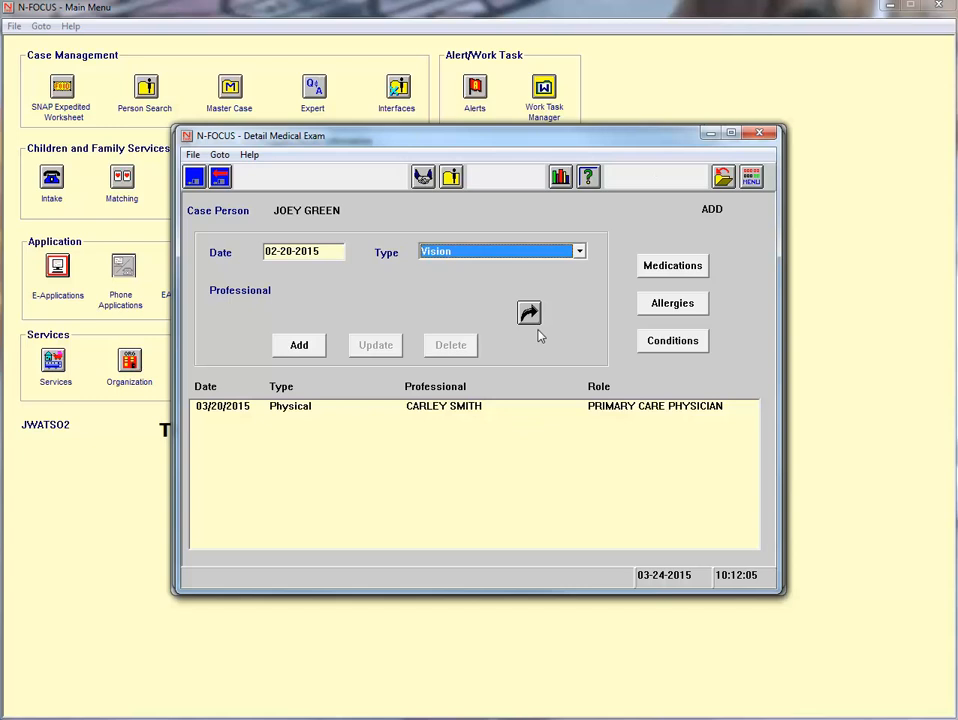
left_click(297, 344)
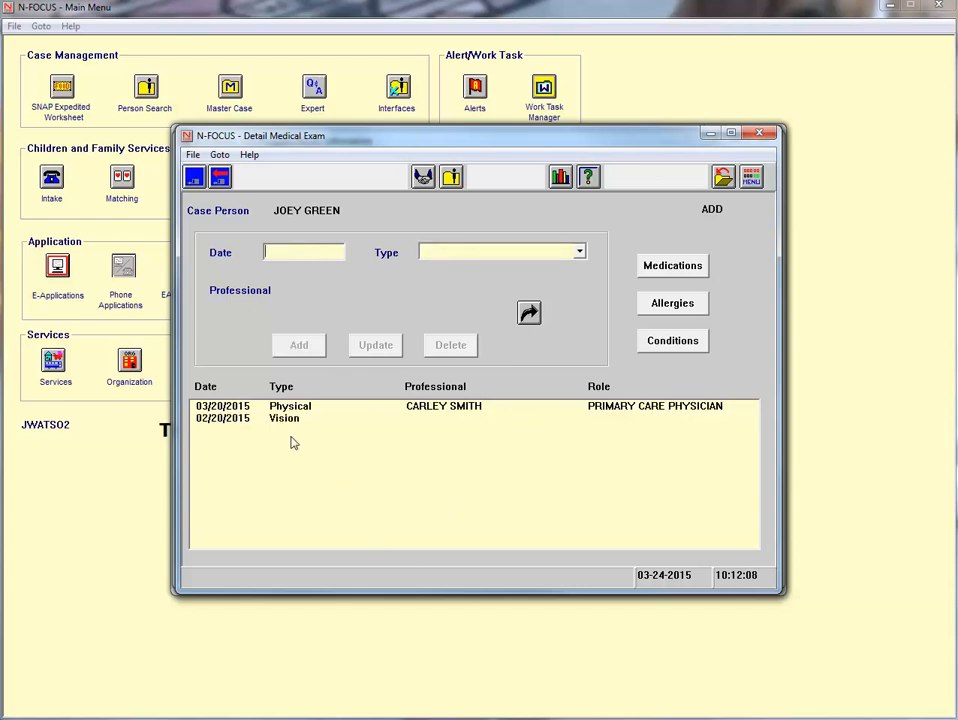
Select the 03/20/2015 Physical exam, try the update without changing its type, and try to delete the exam.
left_click(286, 407)
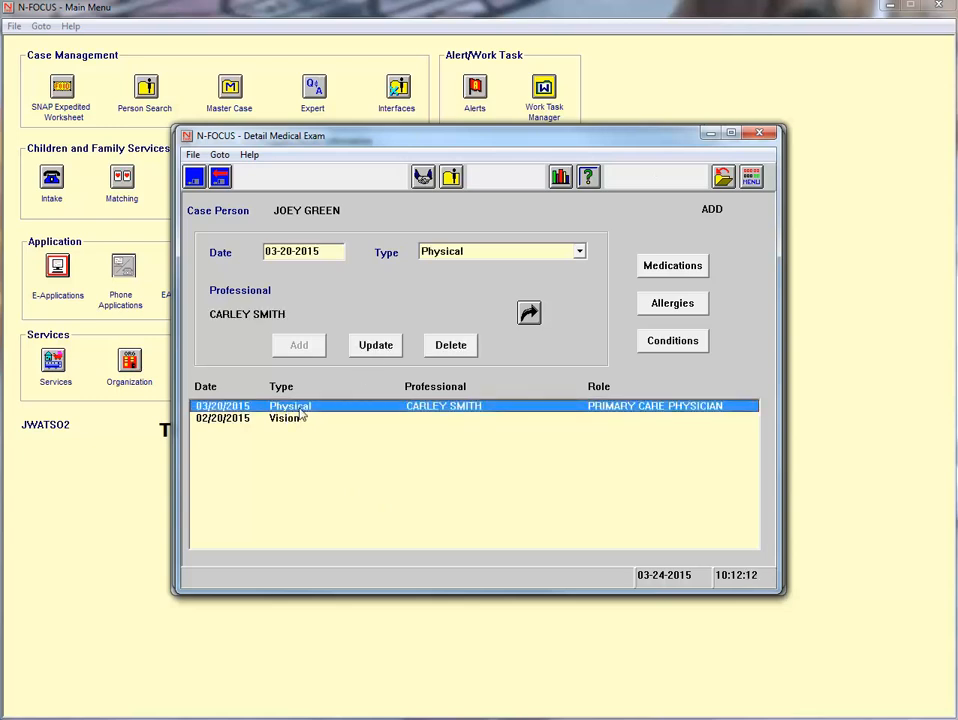
left_click(388, 354)
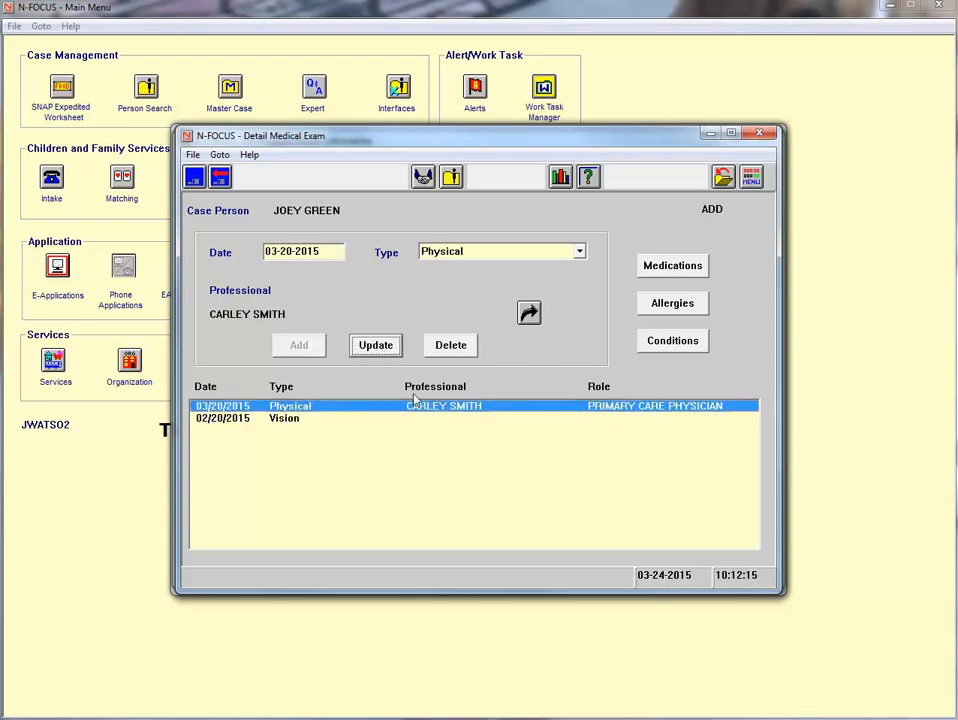
left_click(490, 254)
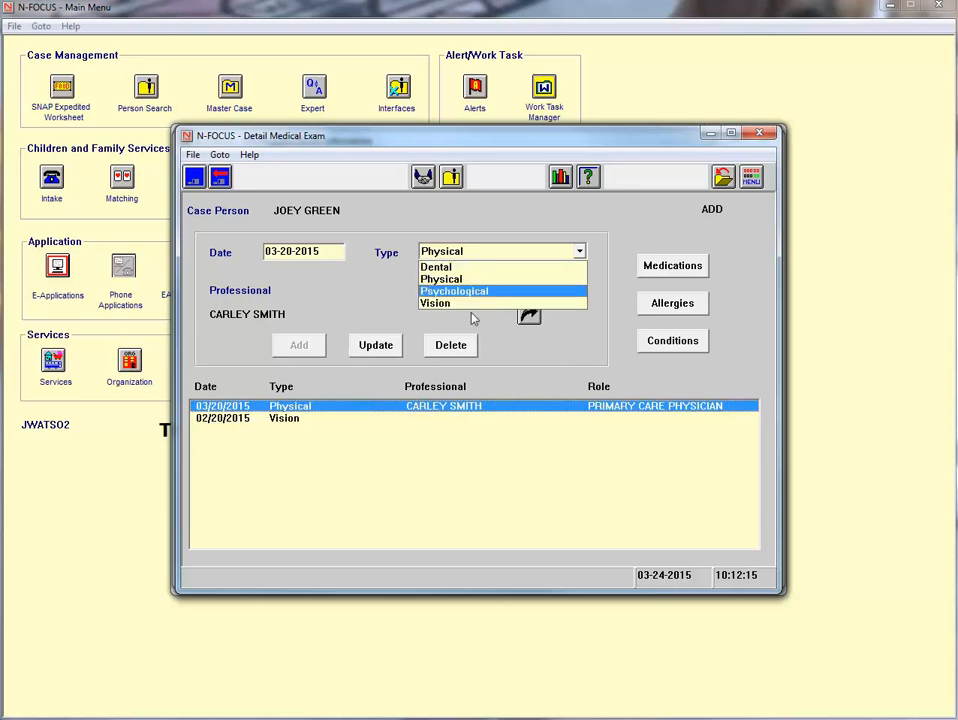
left_click(447, 346)
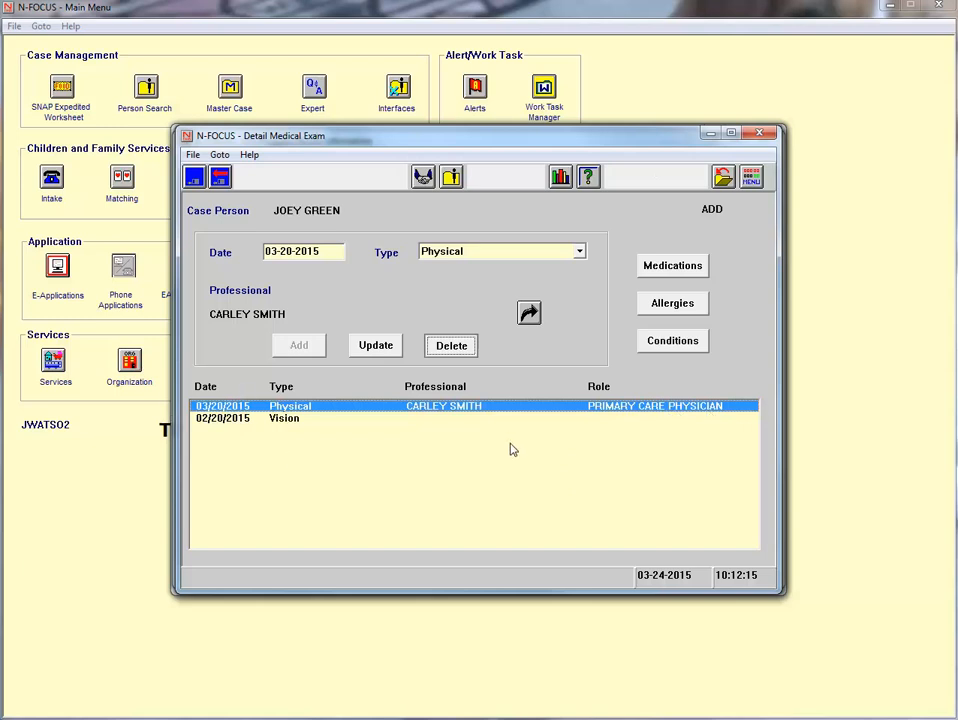
Request deletion of the selected 03/20/2015 Physical exam, but decline the confirmation so the exam is kept.
left_click(455, 357)
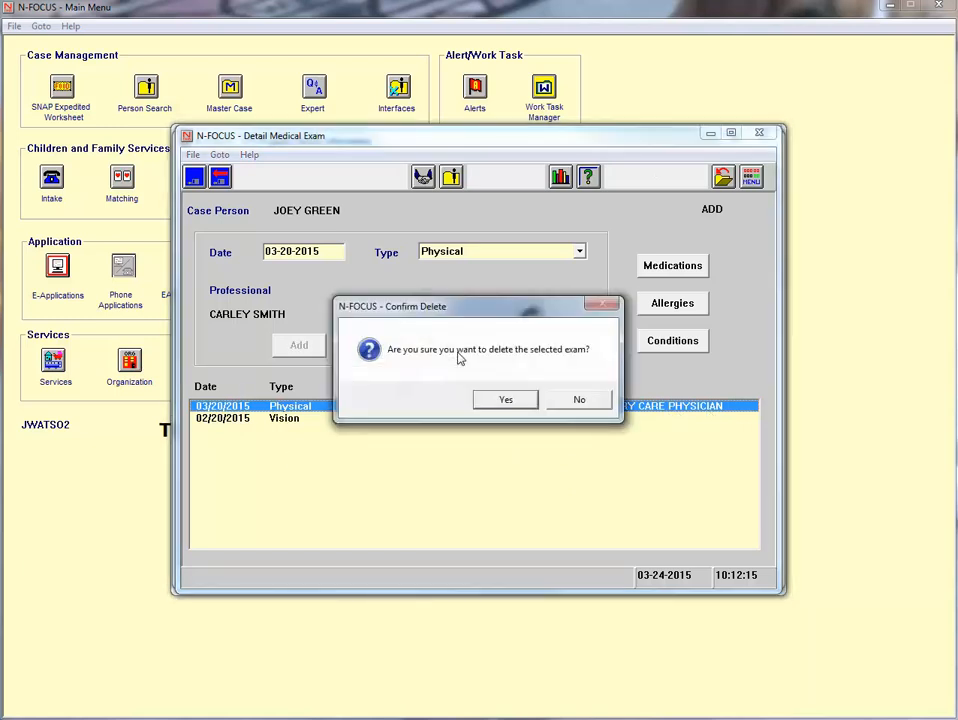
left_click(577, 404)
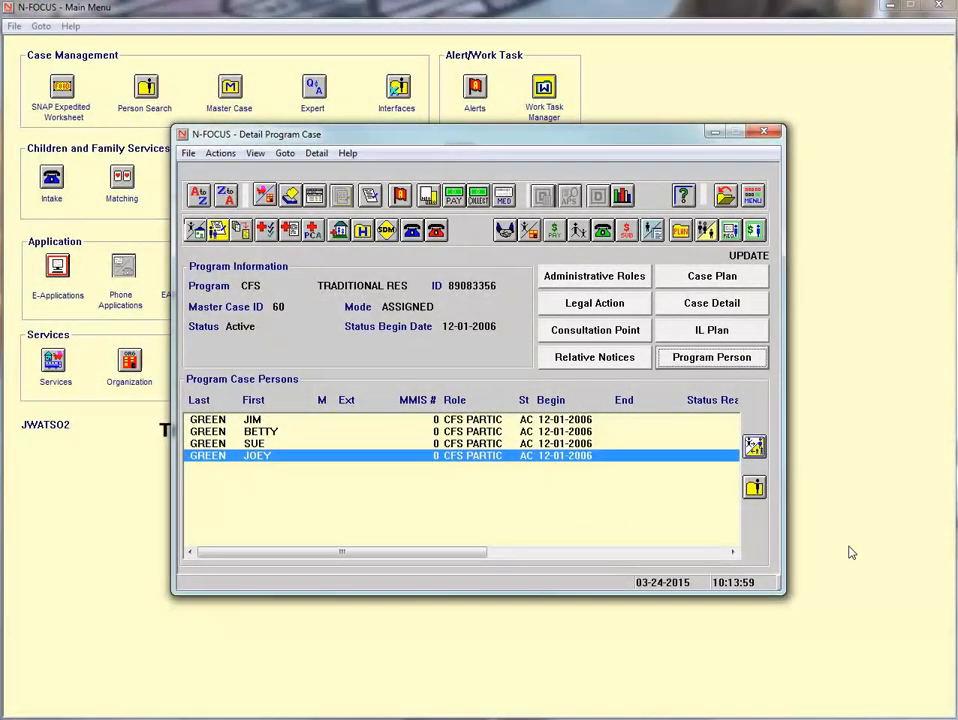
Open the medication details from the selected program case person's medical information.
left_click(706, 360)
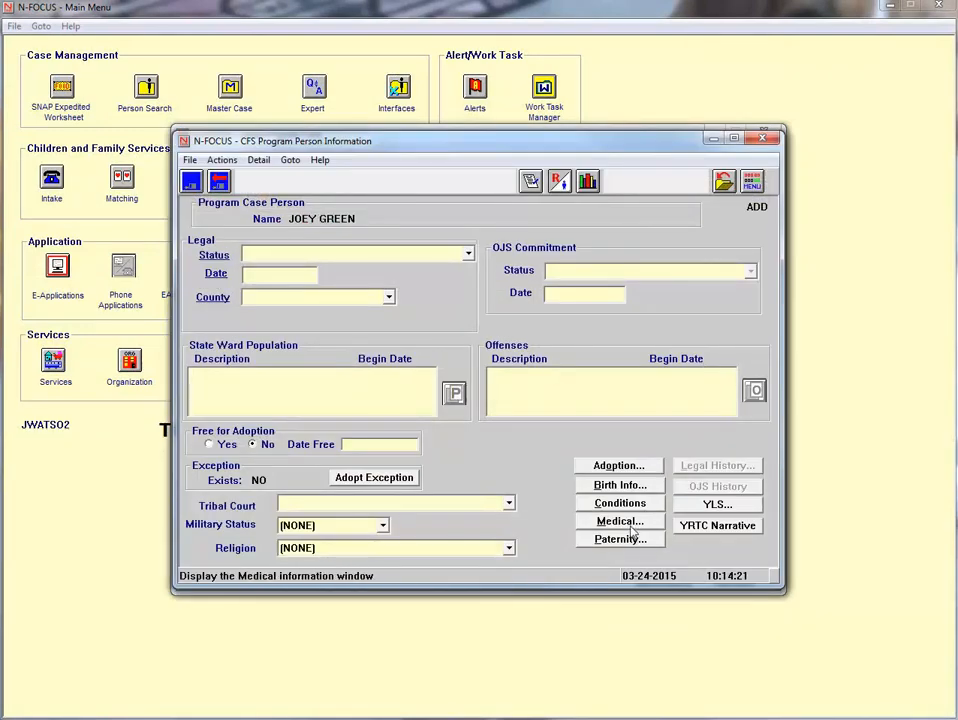
left_click(626, 520)
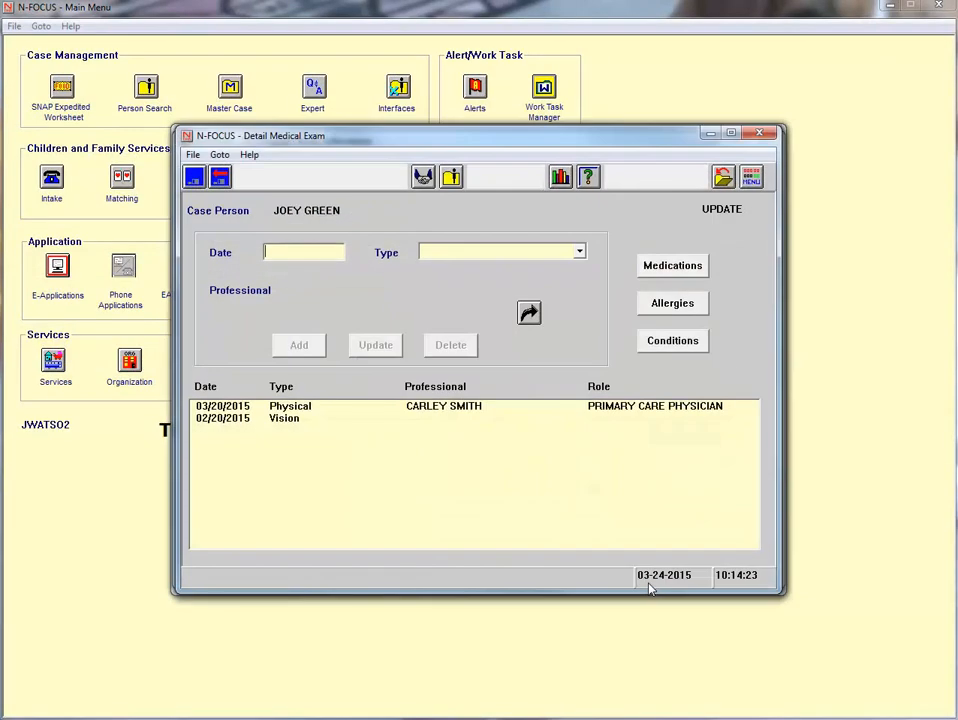
left_click(672, 267)
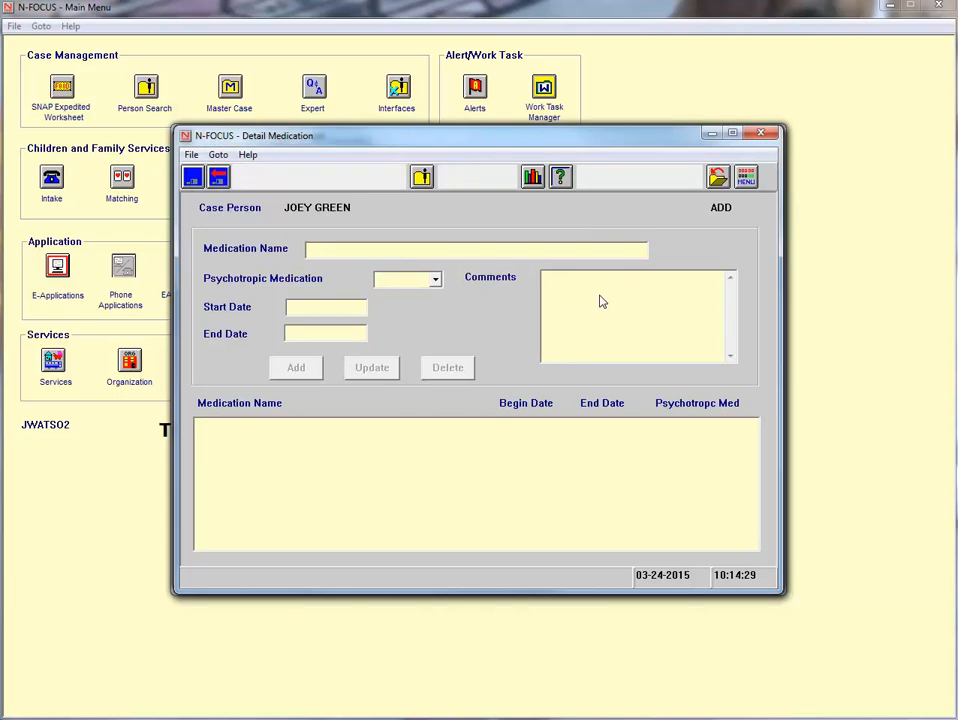
Check the available choices for Psychotropic Medication without selecting one.
left_click(437, 284)
left_click(498, 309)
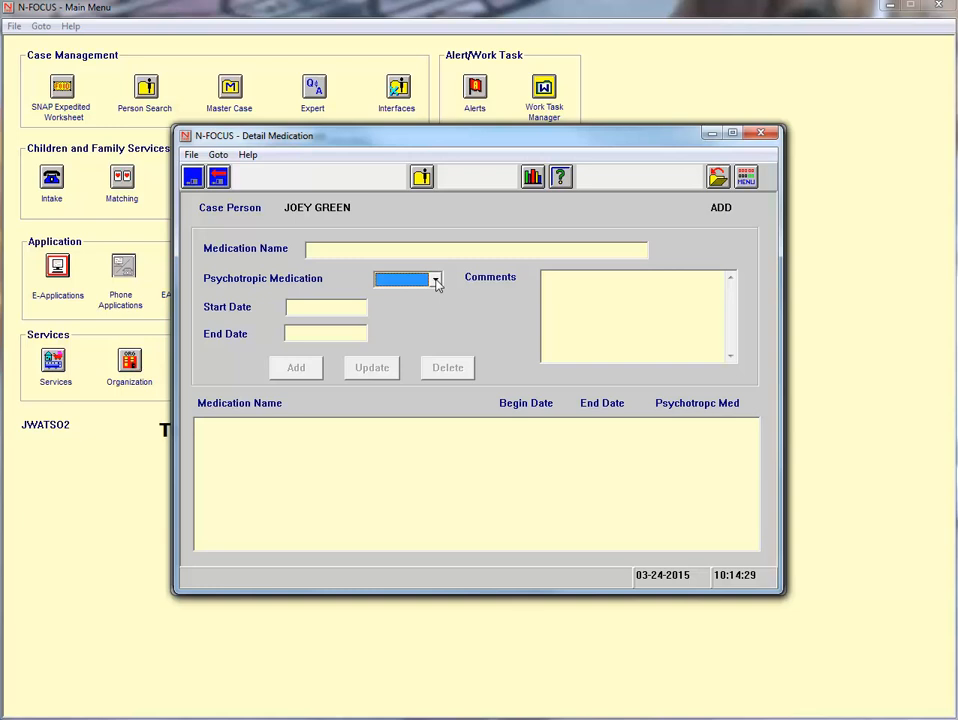
left_click(436, 281)
left_click(496, 318)
Enter the medication ADDERAL, mark it as psychotropic with Y, and add the comment 40MG EACH MORNING.
left_click(323, 252)
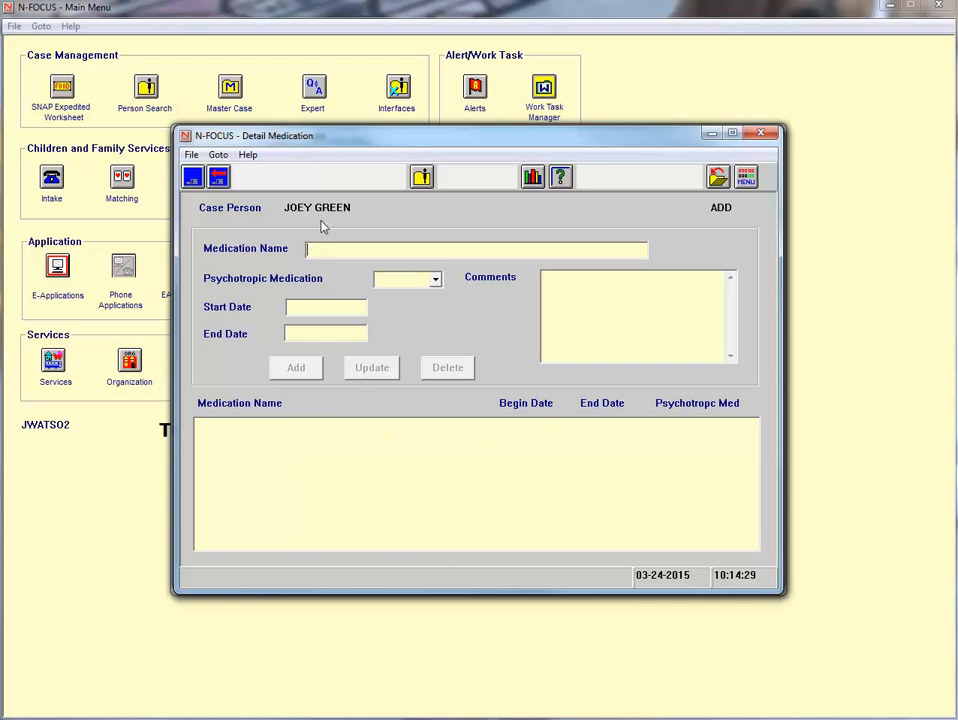
type("ADDERAL")
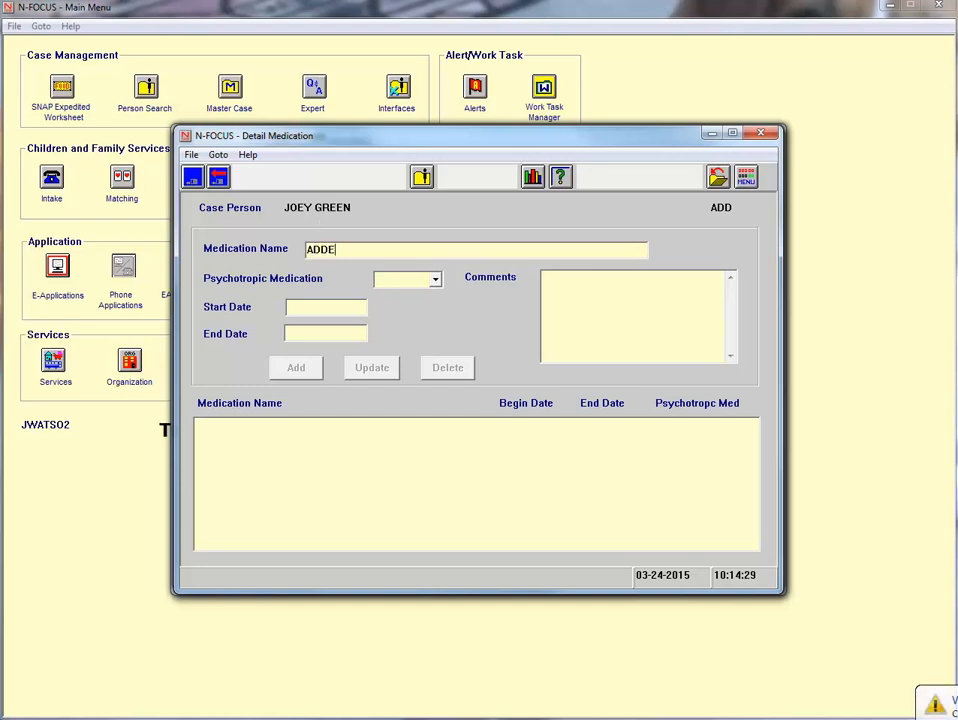
left_click(430, 281)
left_click(420, 293)
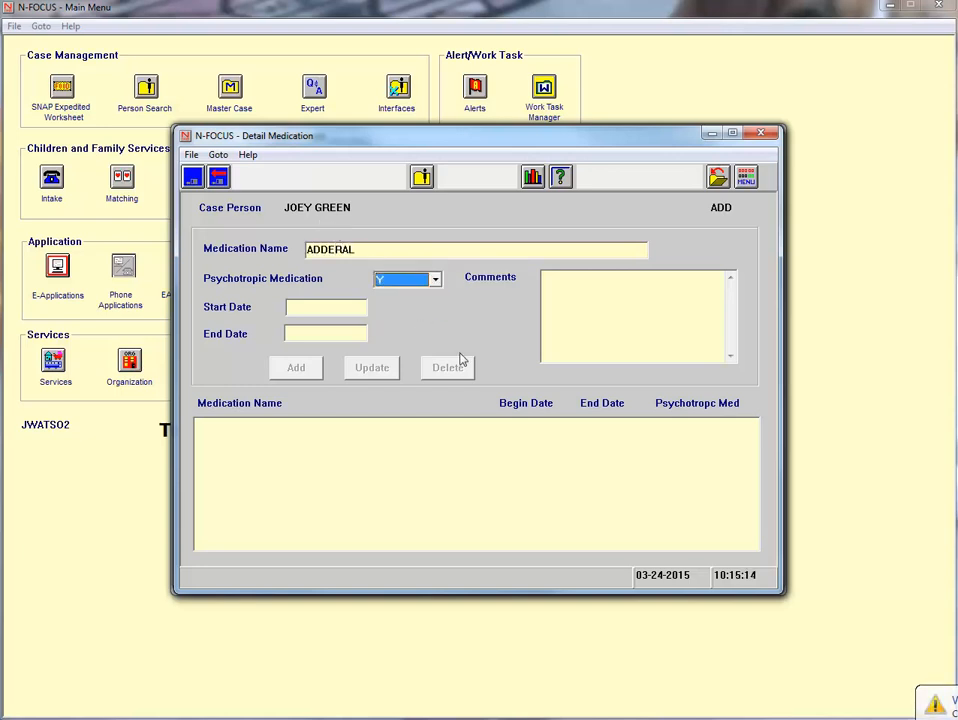
left_click(606, 318)
type("4")
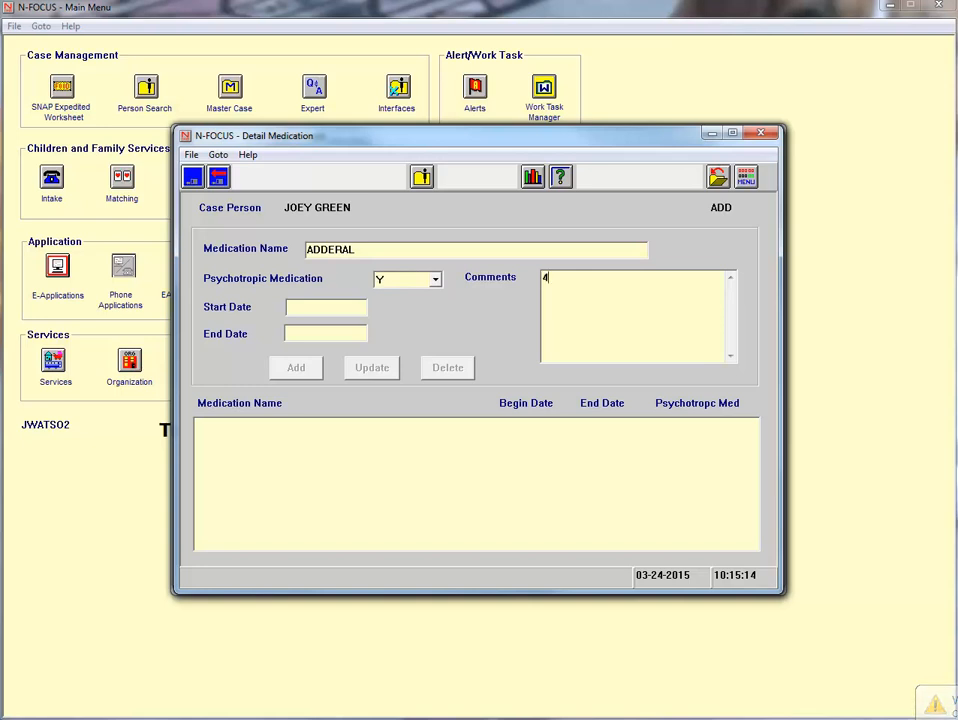
type("0MG EA")
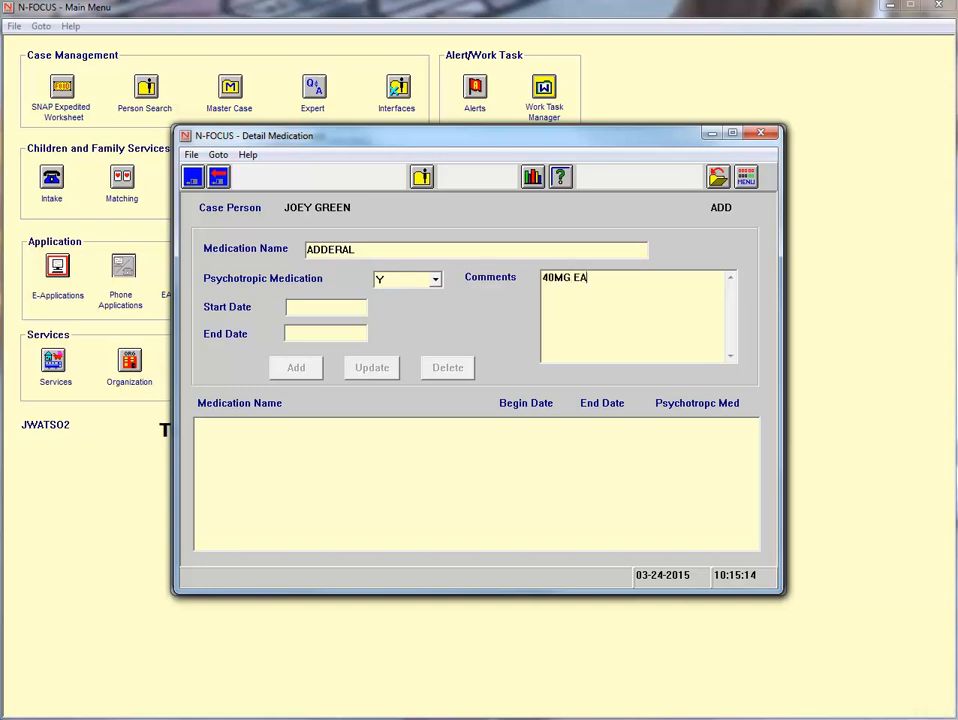
type("CH MORNING")
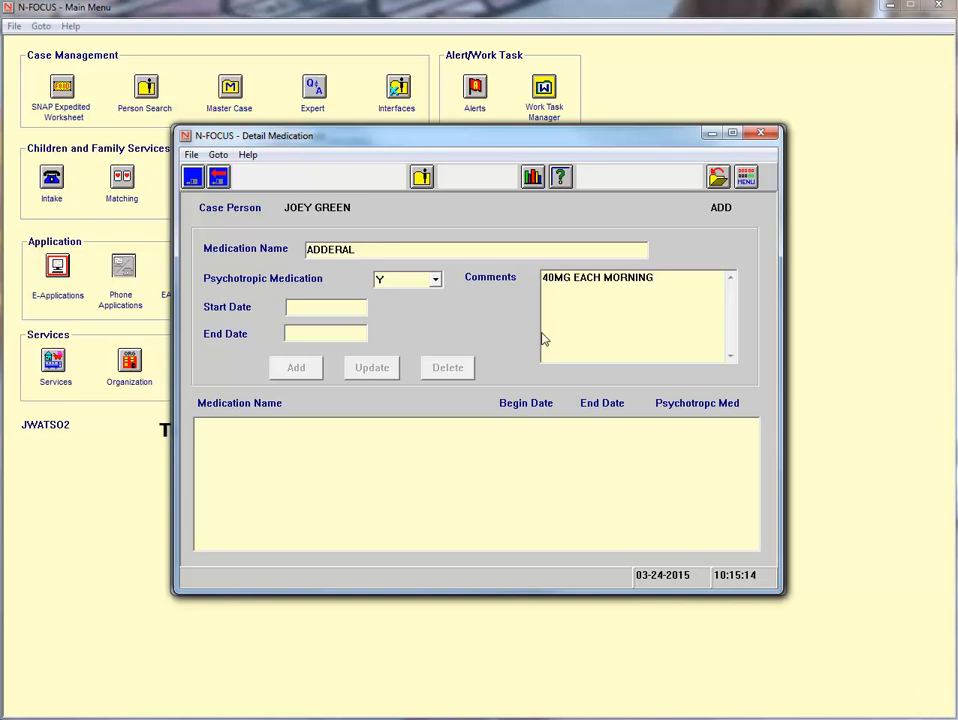
Set the medication's start date to 03/24/2015 and add the medication to the list.
left_click(321, 311)
type("03/24/015")
left_click(296, 367)
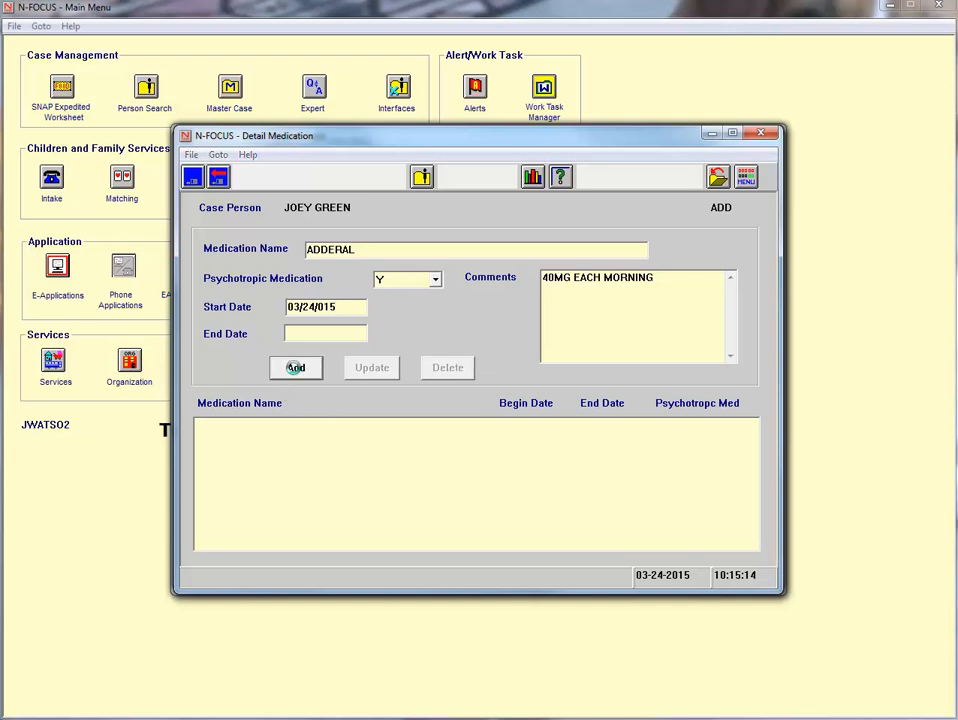
left_click(610, 403)
left_click(322, 308)
type("2")
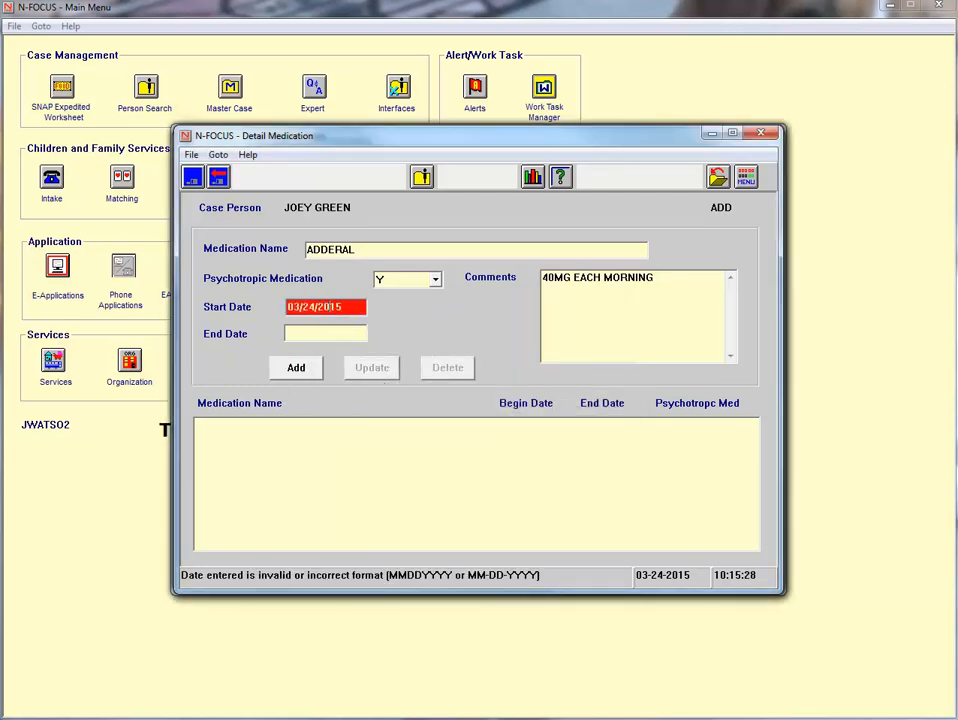
left_click(310, 369)
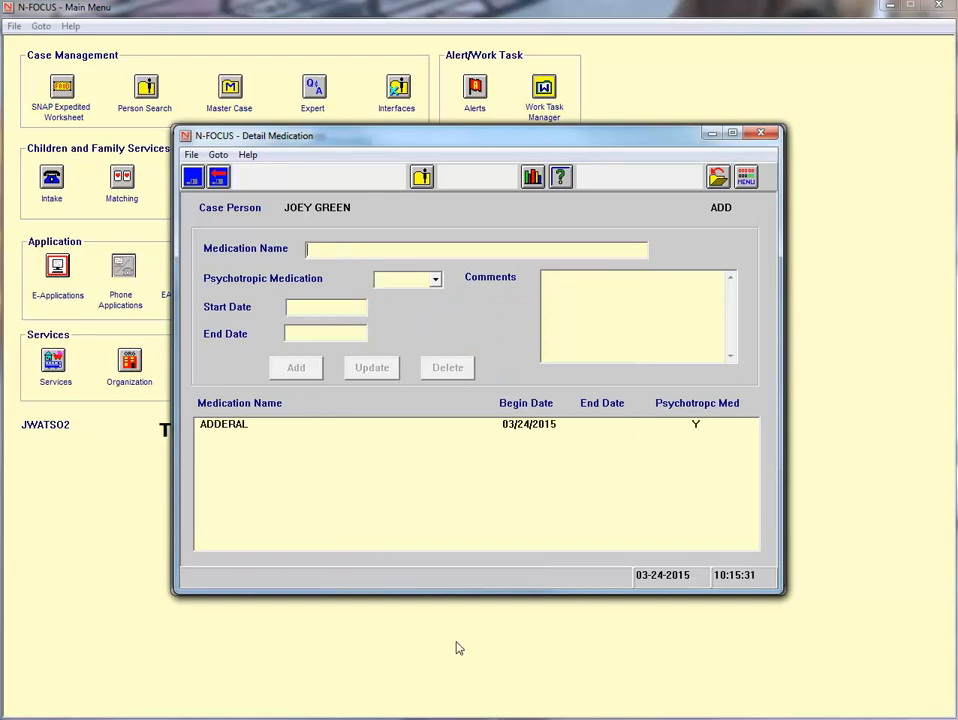
Select the ADDERAL entry in the medication list, then save and close the medication details.
left_click(544, 430)
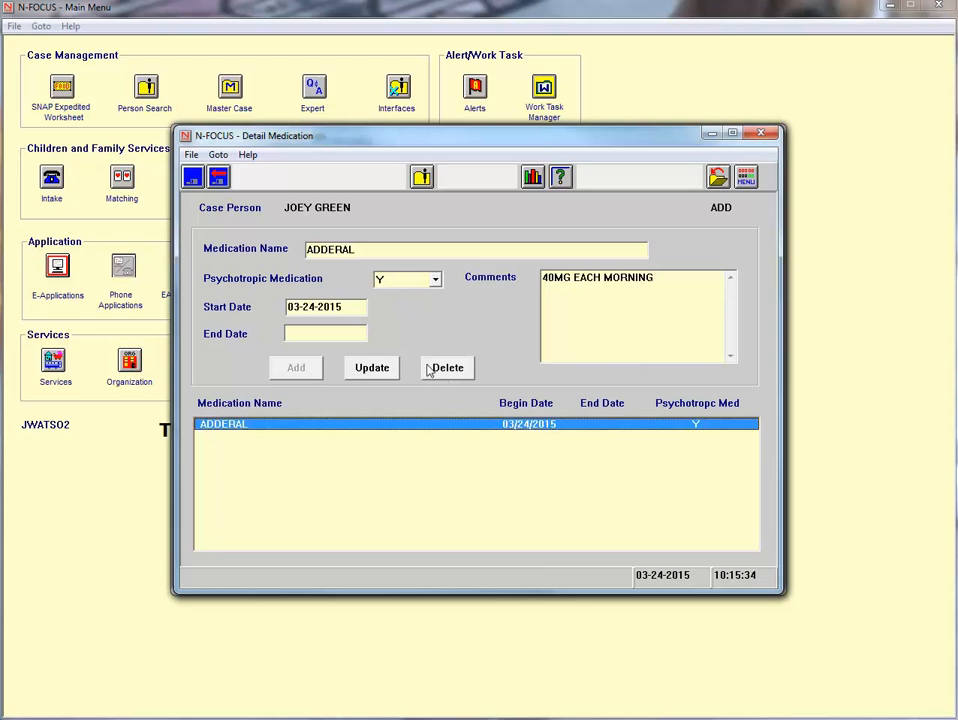
left_click(219, 178)
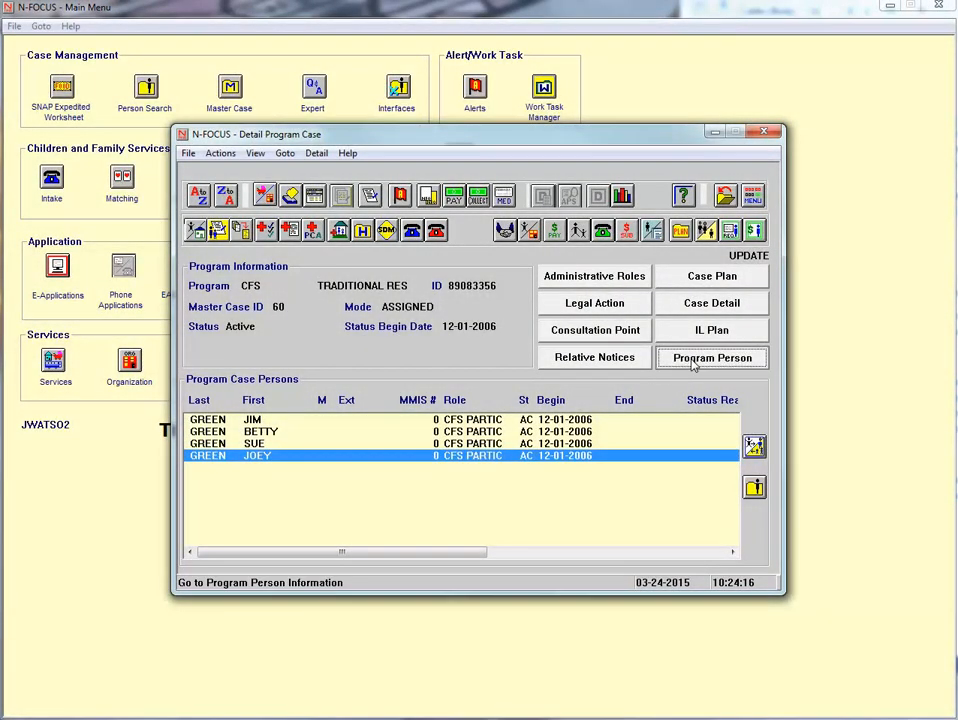
Open the allergy details from the selected program case person's medical information.
left_click(693, 364)
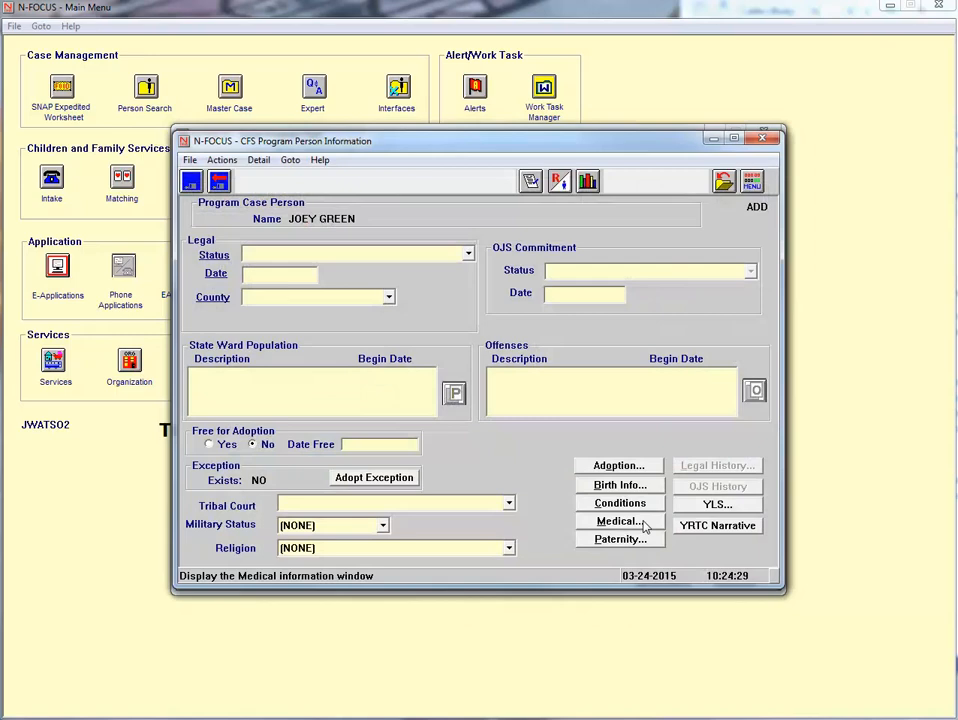
left_click(620, 521)
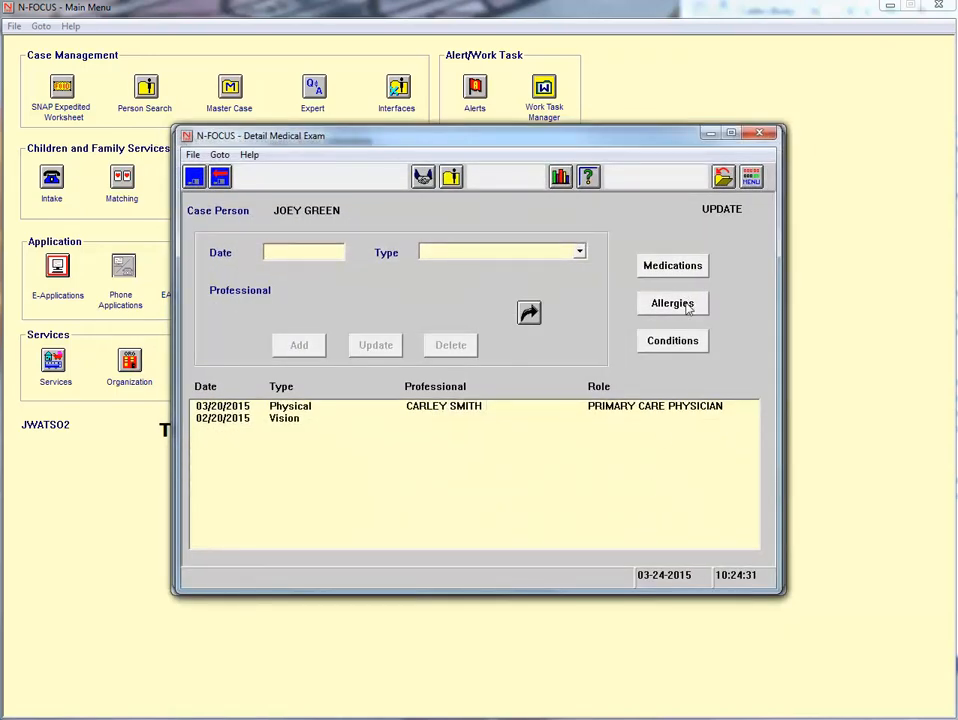
left_click(672, 304)
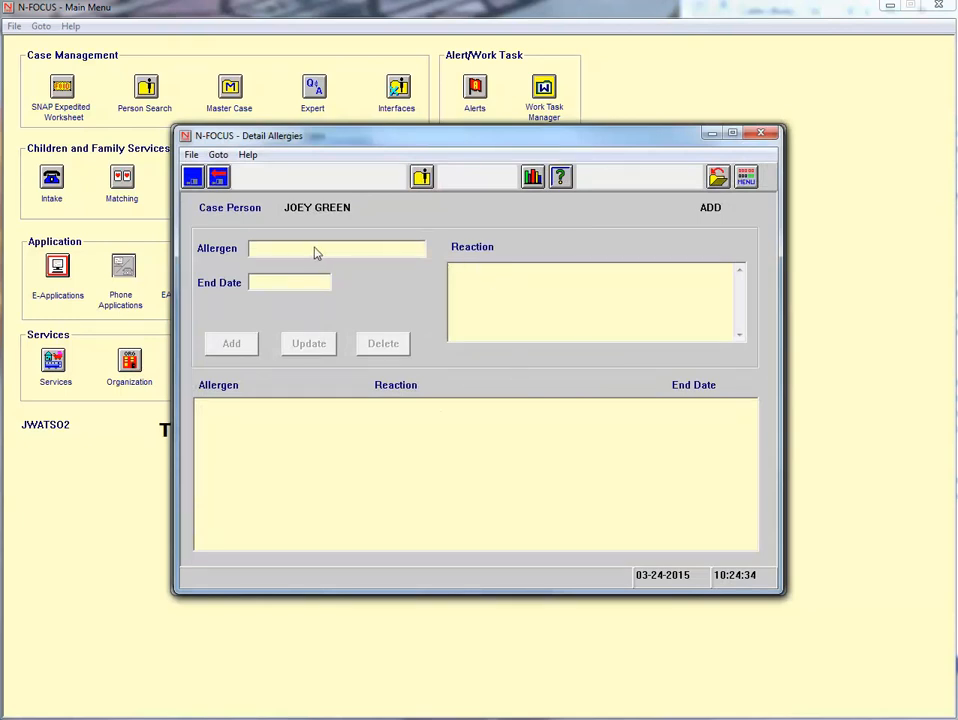
Add the allergen BEE STINGS with the reaction SEVERE RASH, HIVES, POSSIBLE DEATH to the allergy list.
type("BEE STINGS")
key("Tab")
left_click(557, 298)
type("SEVERE RASH, HIVES, POSSIBLE ")
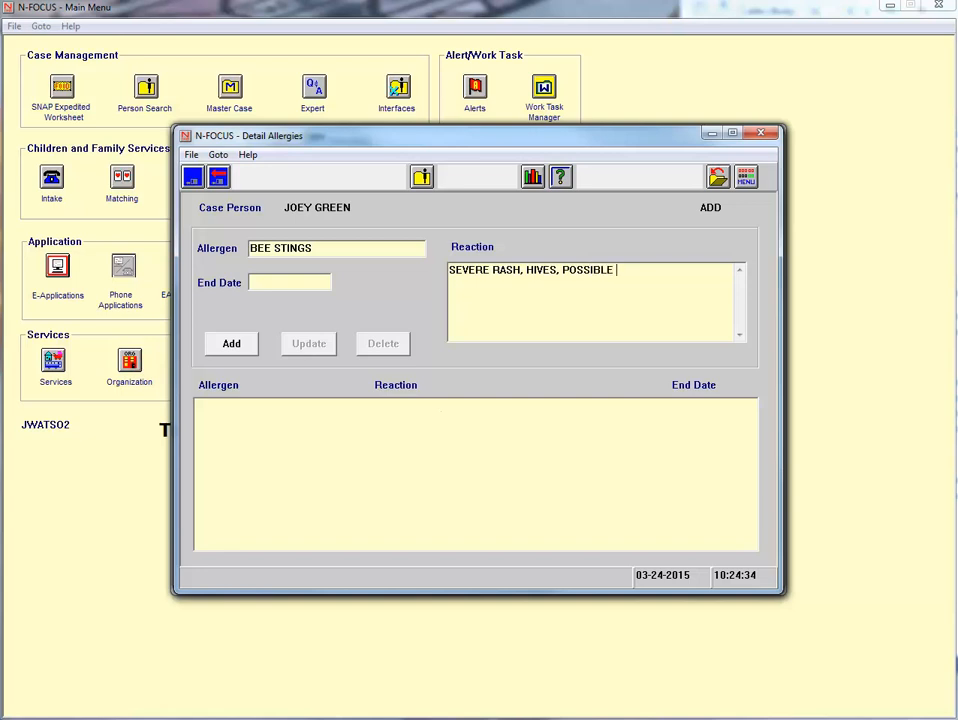
type("DEATH")
left_click(231, 343)
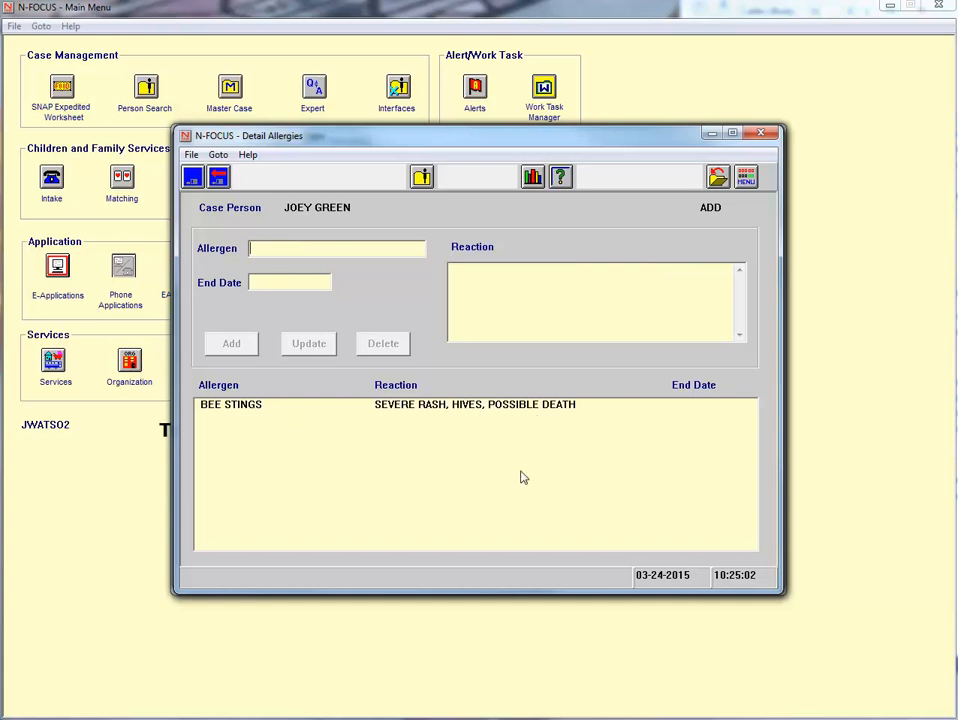